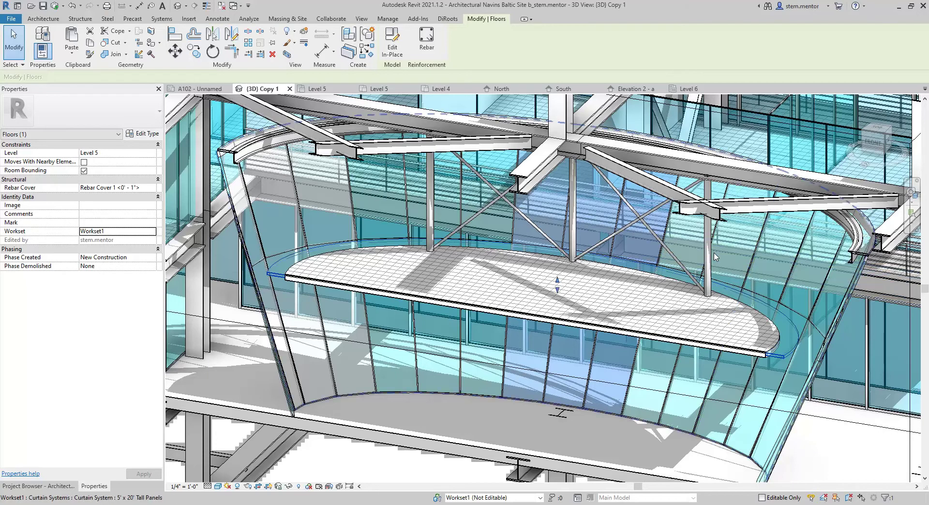
- Inspect the conference floor, WWF18x166 girder, W12X26 joist, Pipe2XXS column, fin group and curved channel in 3D
middle_click_drag(721, 260, 731, 259)
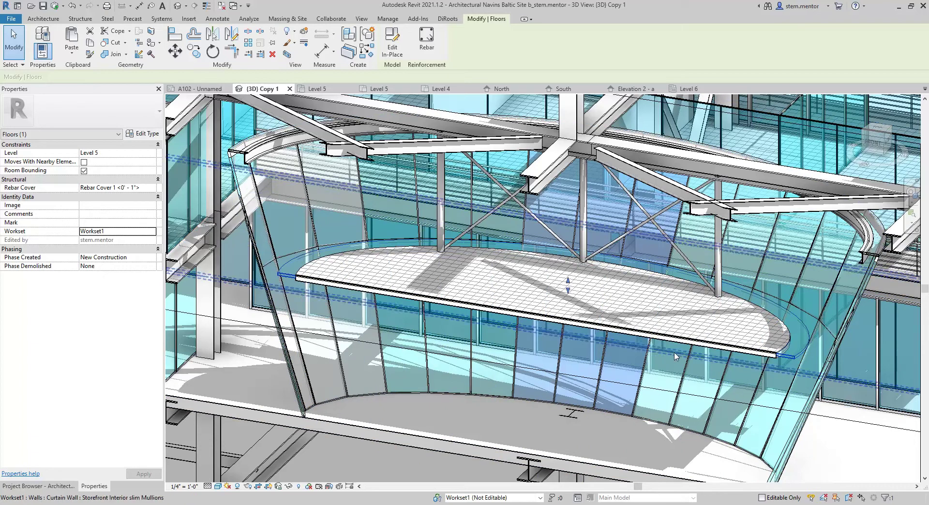
left_click(734, 347)
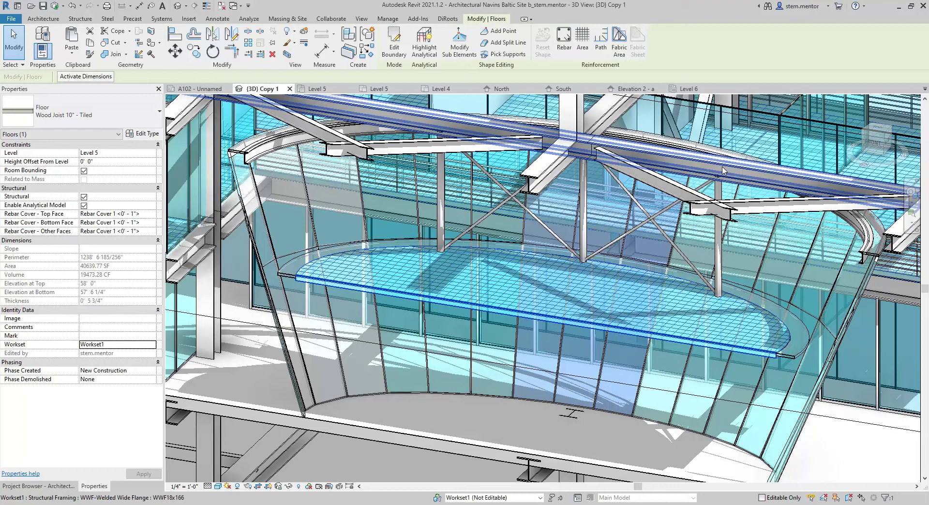
left_click(614, 149)
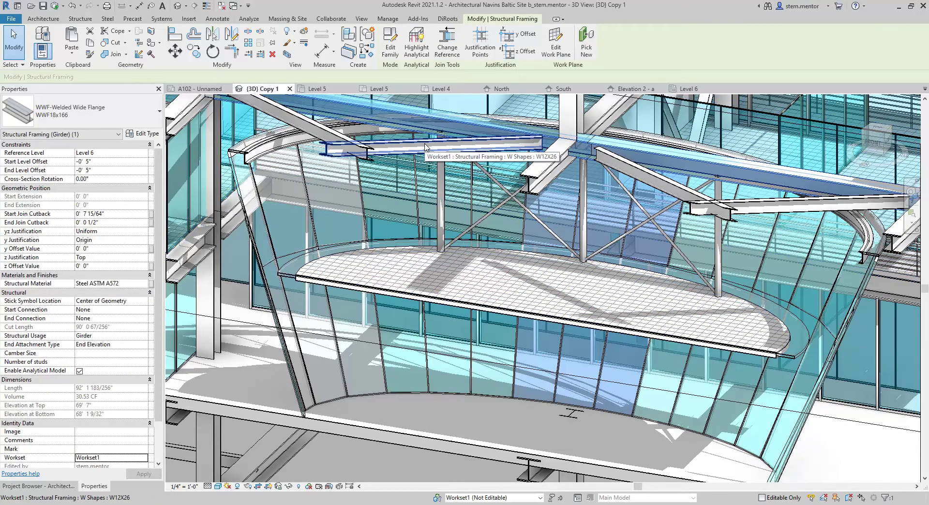
left_click(425, 147)
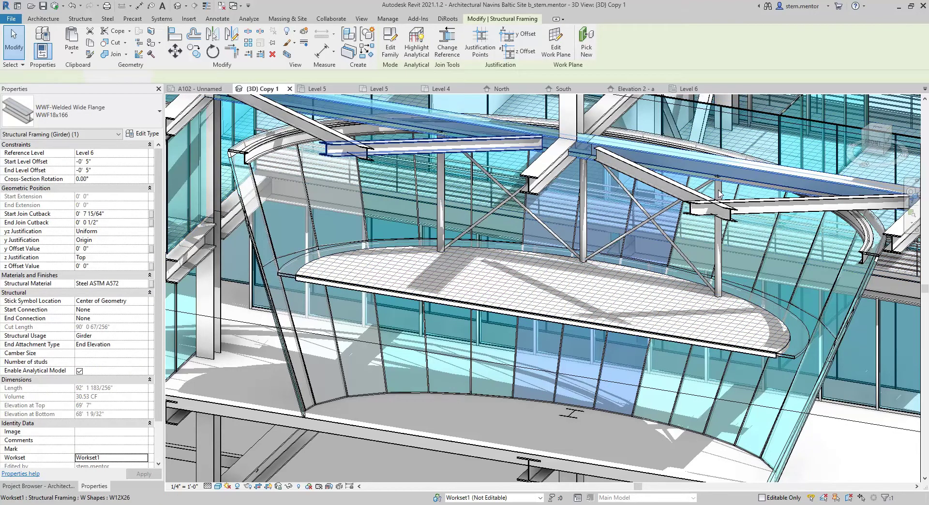
left_click(681, 251)
key("Escape")
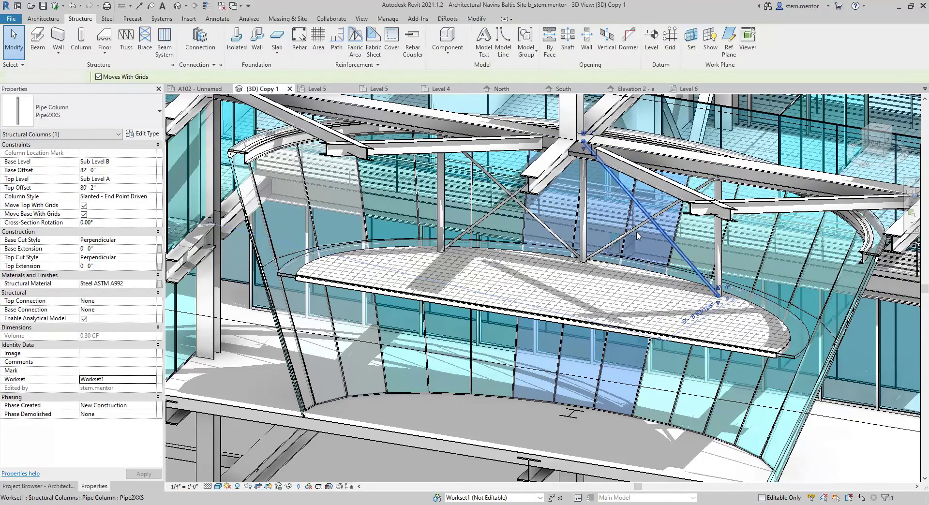
left_click(637, 232)
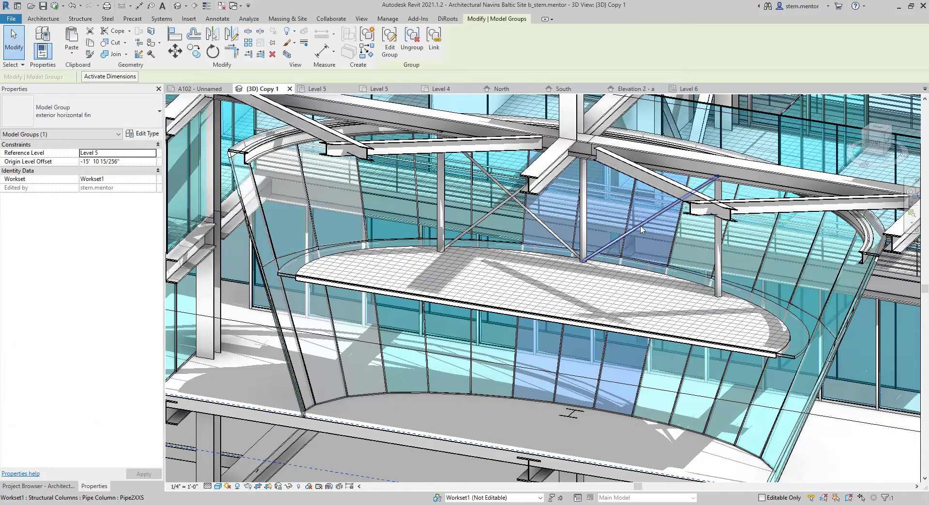
key("Escape")
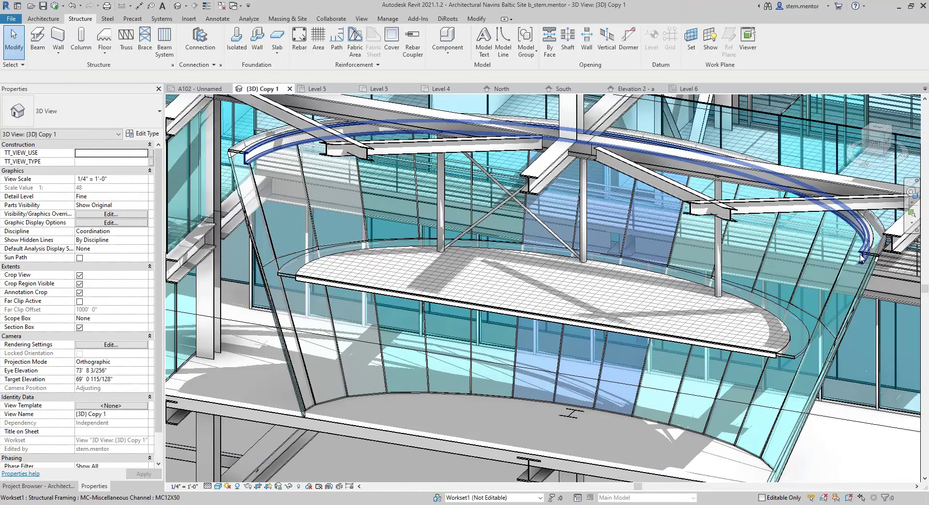
left_click(861, 258)
key("Escape")
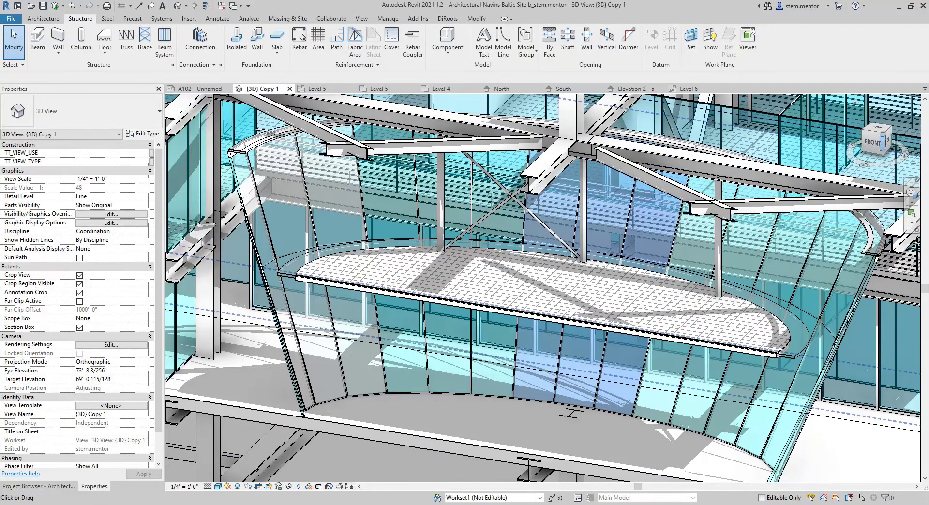
- Orbit to a steeper angle and check the section box and the curved channel beam
middle_click_drag(813, 213, 644, 207, "shift")
left_click(605, 244)
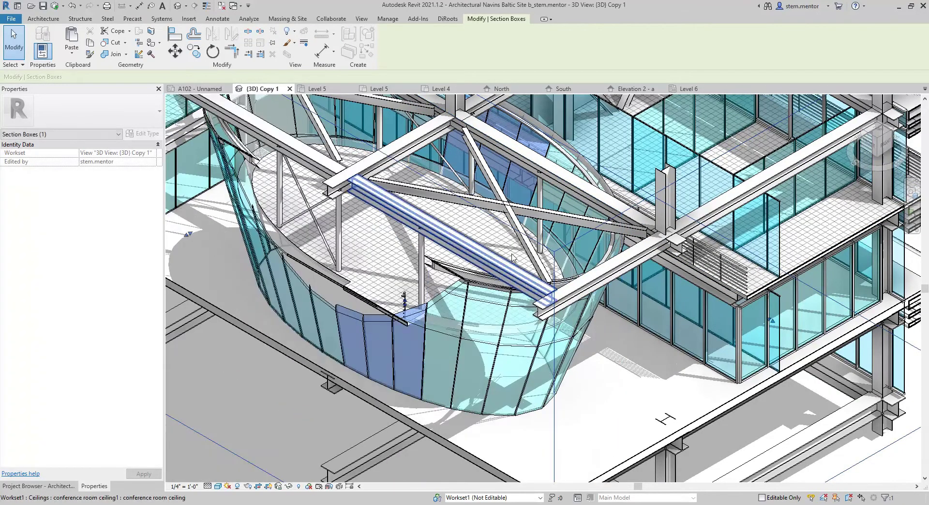
scroll(433, 272, "up", 5)
scroll(433, 273, "down", 3)
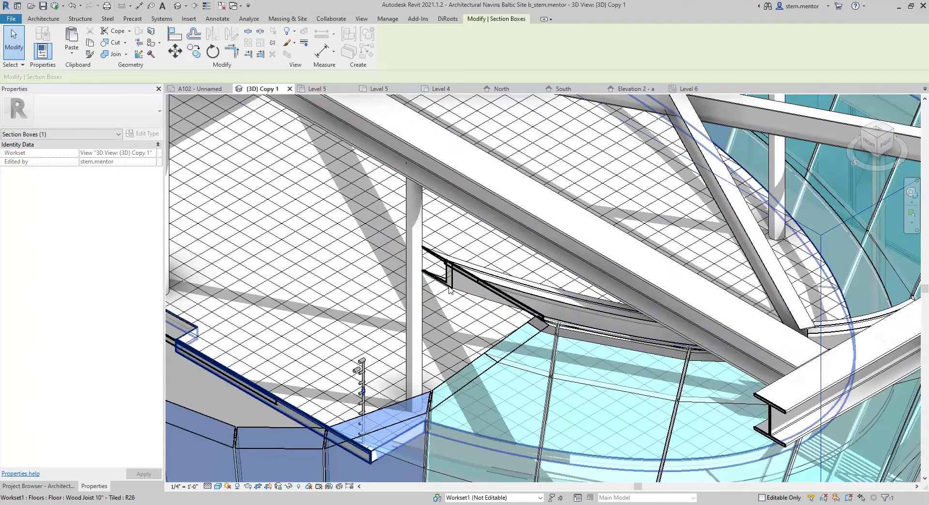
left_click(468, 312)
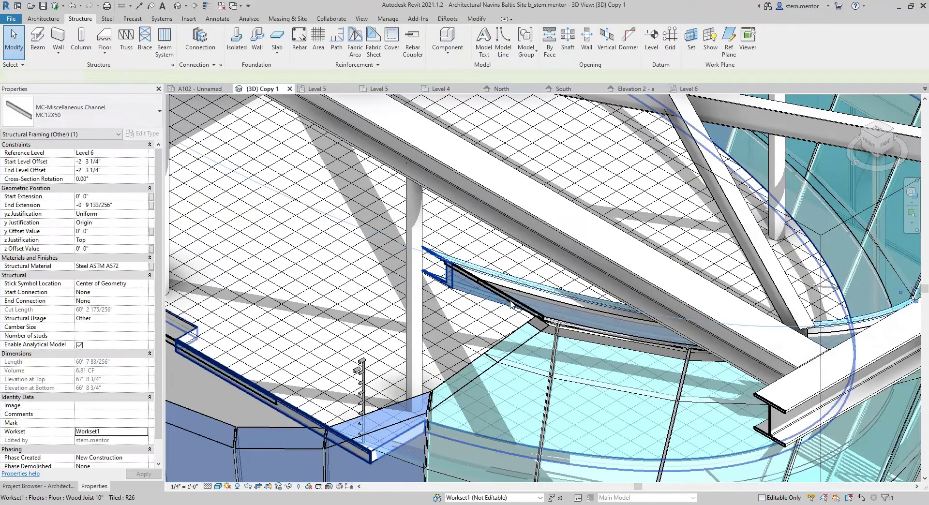
key("Escape")
scroll(519, 298, "up", 3)
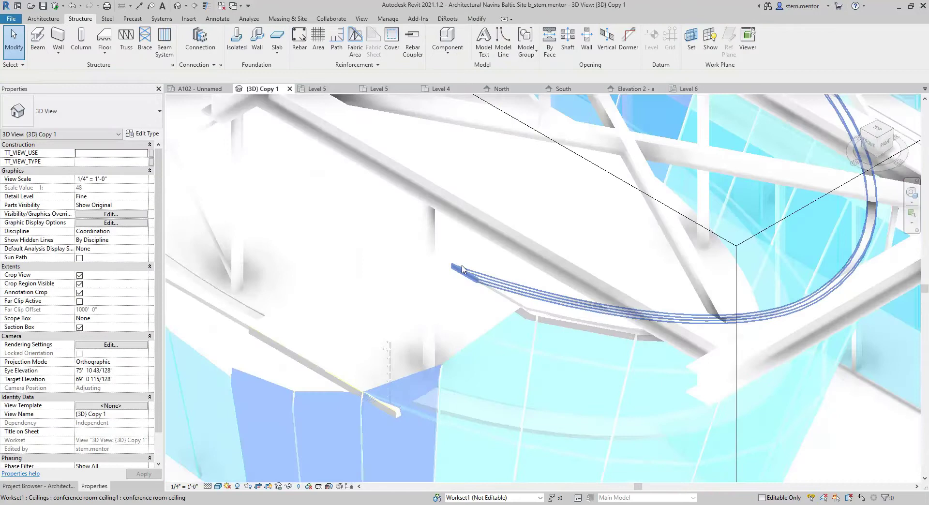
scroll(532, 339, "down", 4)
scroll(545, 394, "up", 3)
scroll(545, 395, "down", 3)
scroll(550, 363, "up", 3)
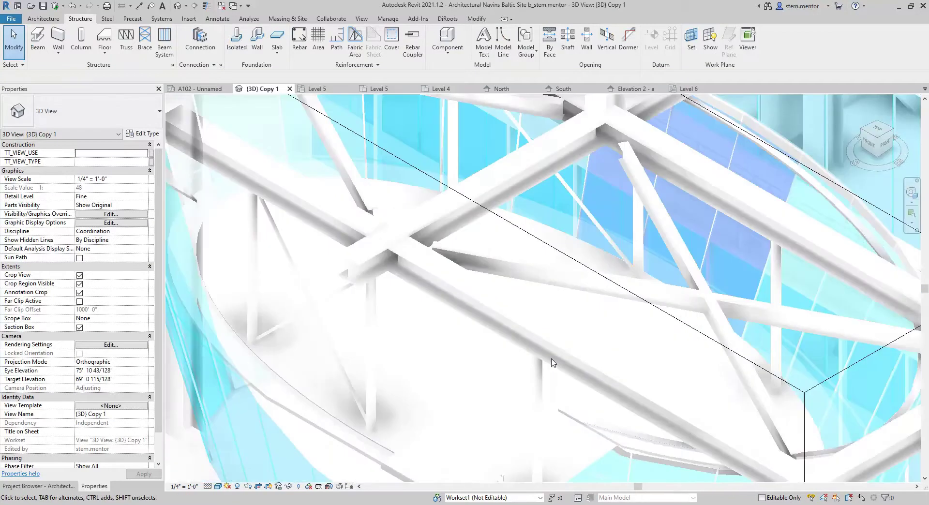
scroll(549, 363, "down", 3)
left_click(689, 90)
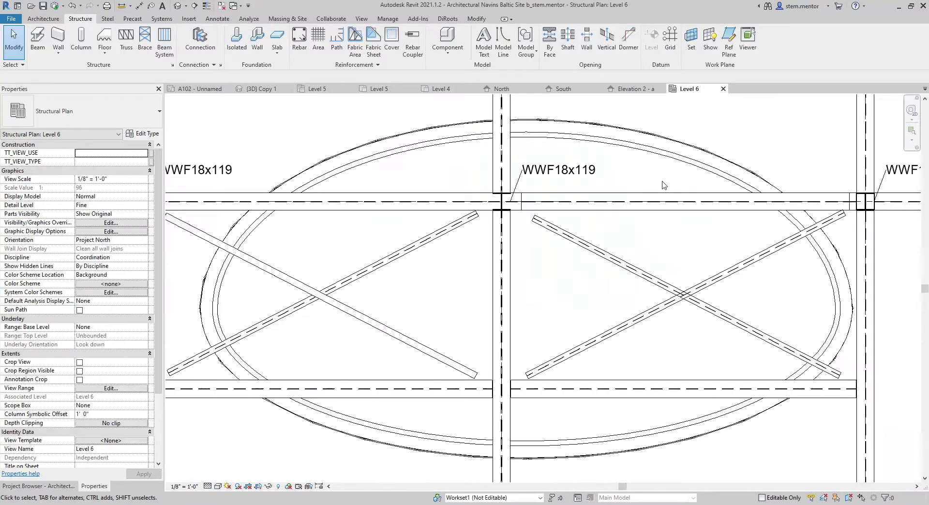
scroll(630, 200, "up", 3)
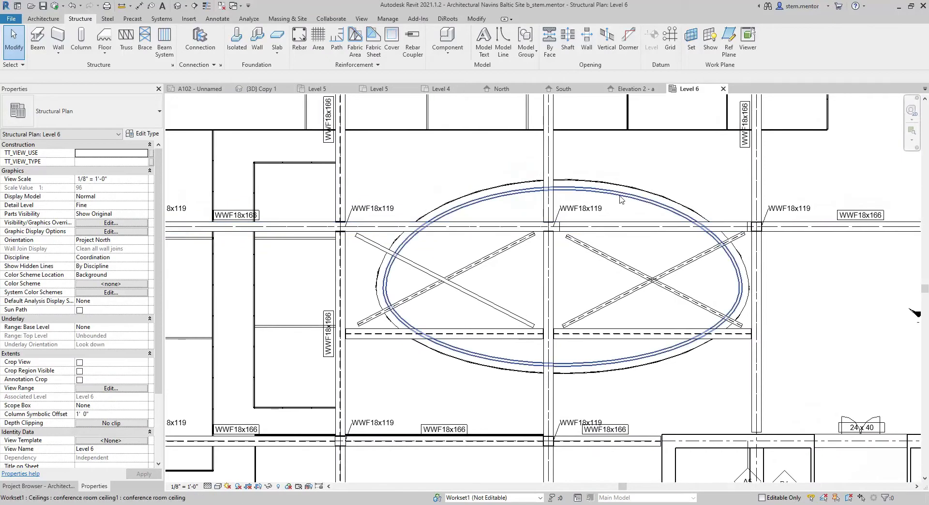
middle_click_drag(634, 199, 653, 167)
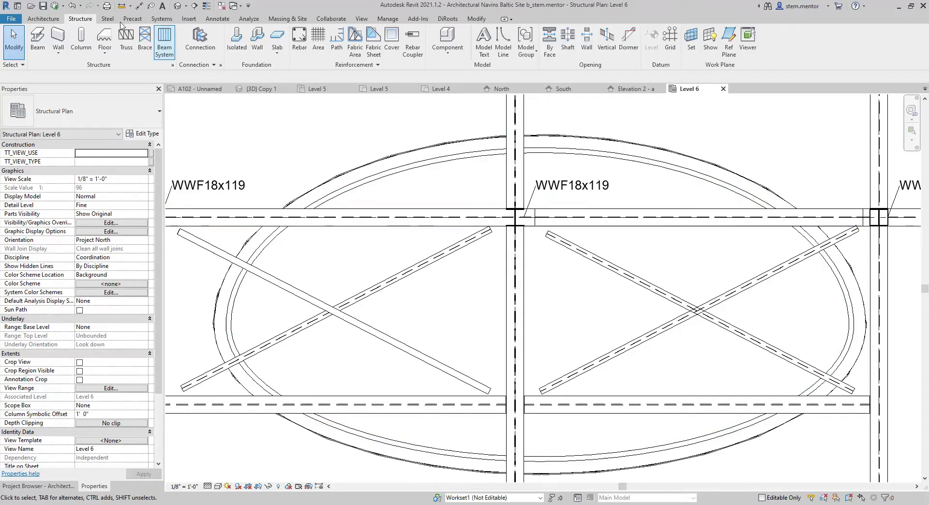
- Start a new structural beam using the MC-Miscellaneous Channel MC12X50 type
left_click(44, 45)
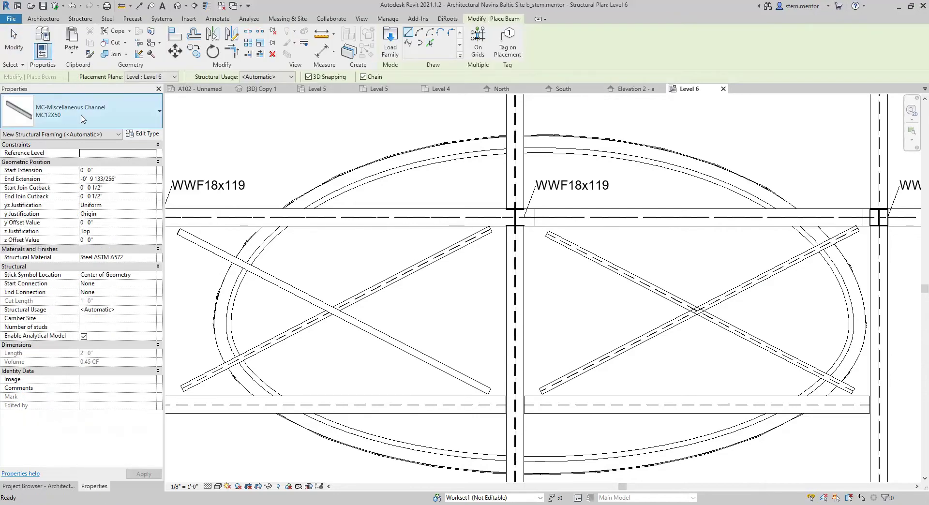
left_click(146, 116)
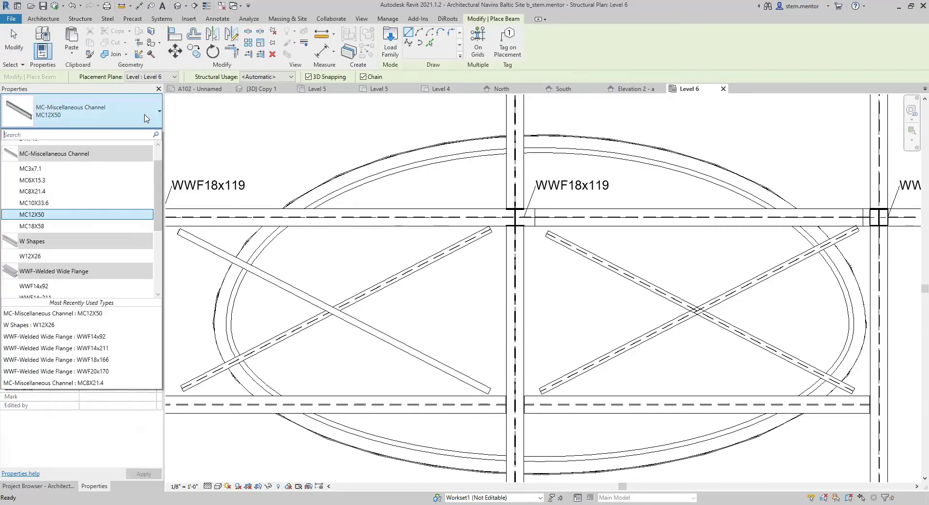
left_click(123, 215)
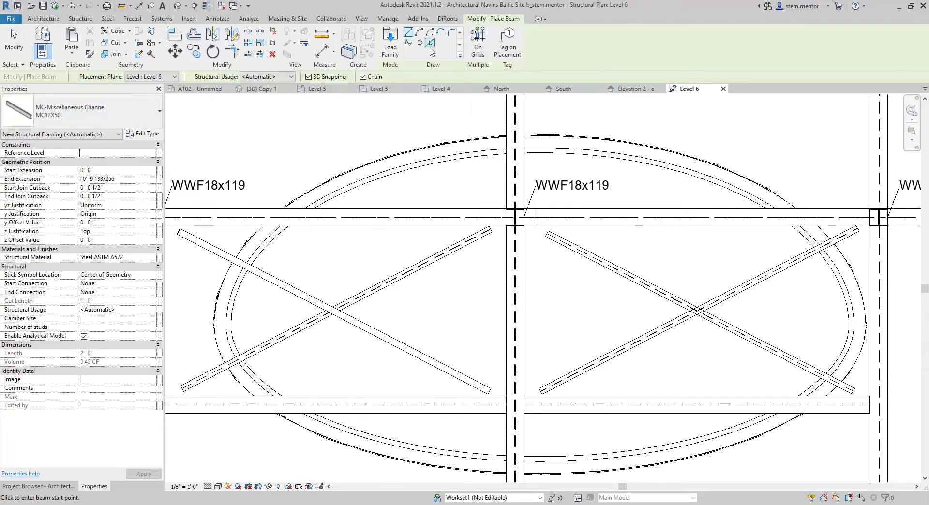
- Place MC12X50 beams with Pick Lines along the oval ceiling's upper and lower inner curved edges
left_click(429, 45)
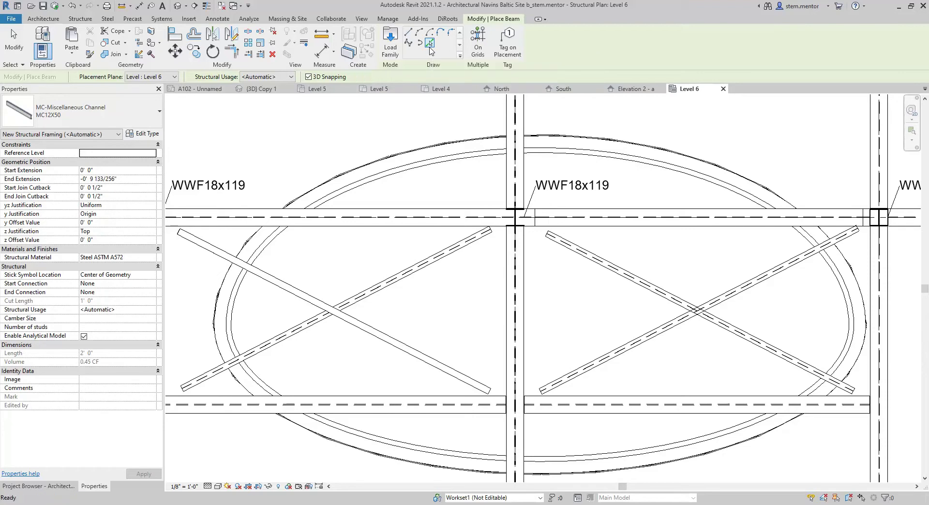
left_click(559, 158)
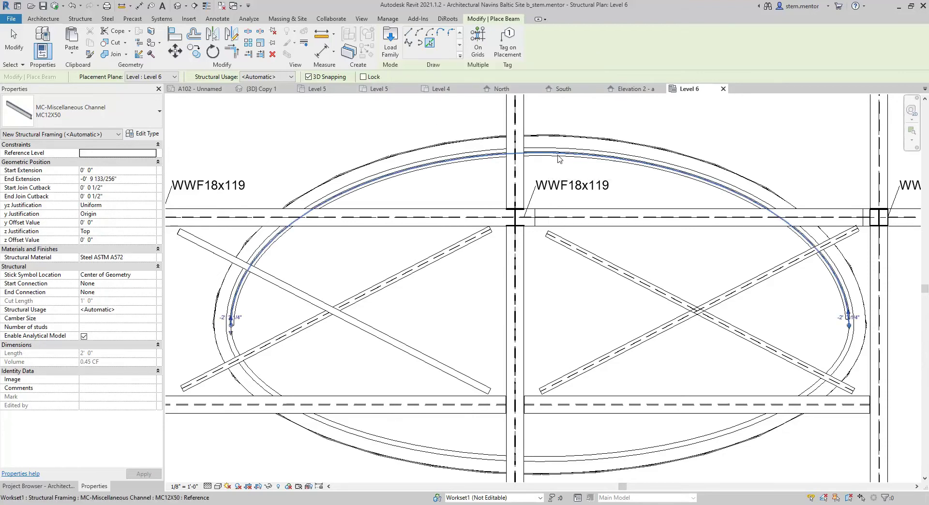
left_click(615, 452)
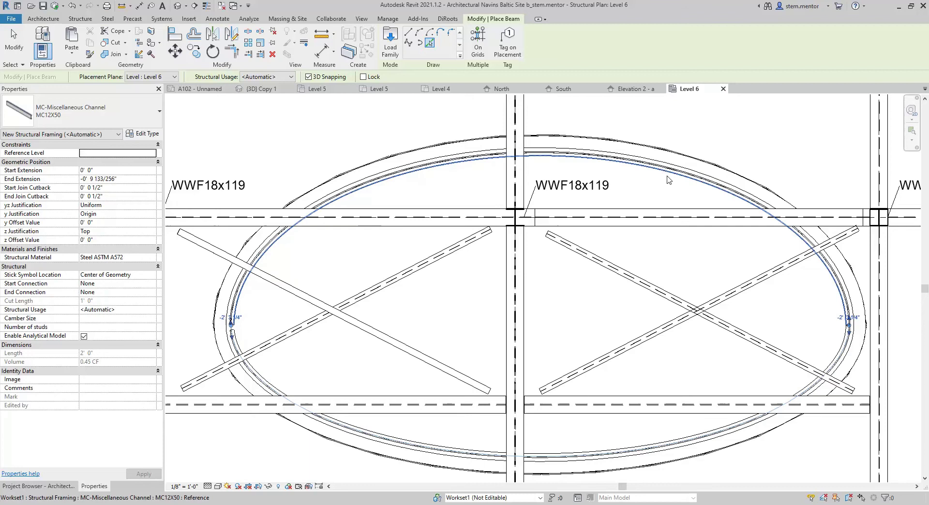
middle_click_drag(670, 186, 659, 182)
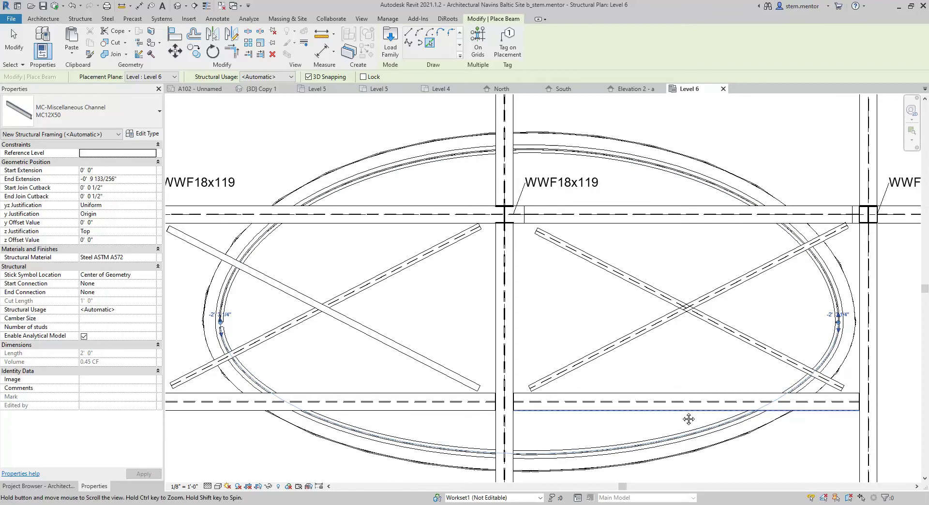
- Switch to the (3D) Copy 1 view and frame the whole elliptical conference room
middle_click_drag(694, 417, 686, 416)
middle_click_drag(721, 229, 714, 227)
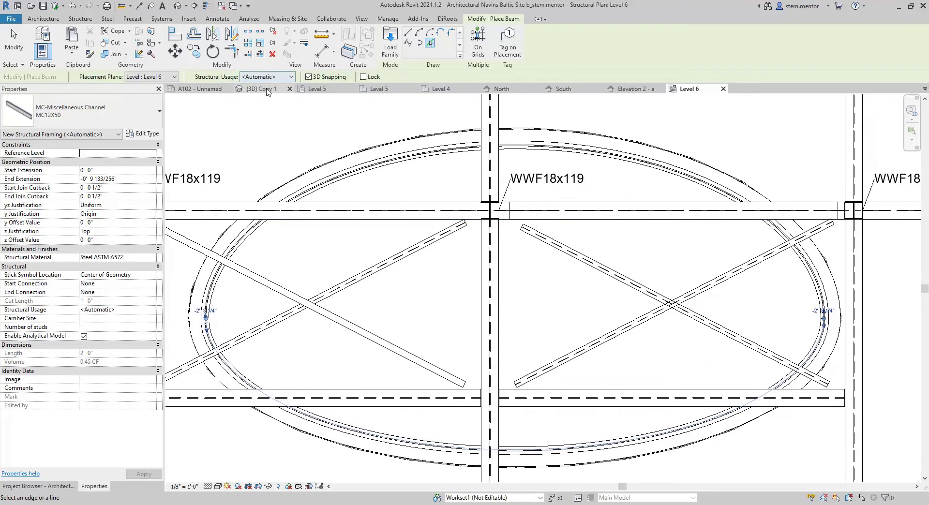
left_click(268, 91)
scroll(588, 336, "up", 5)
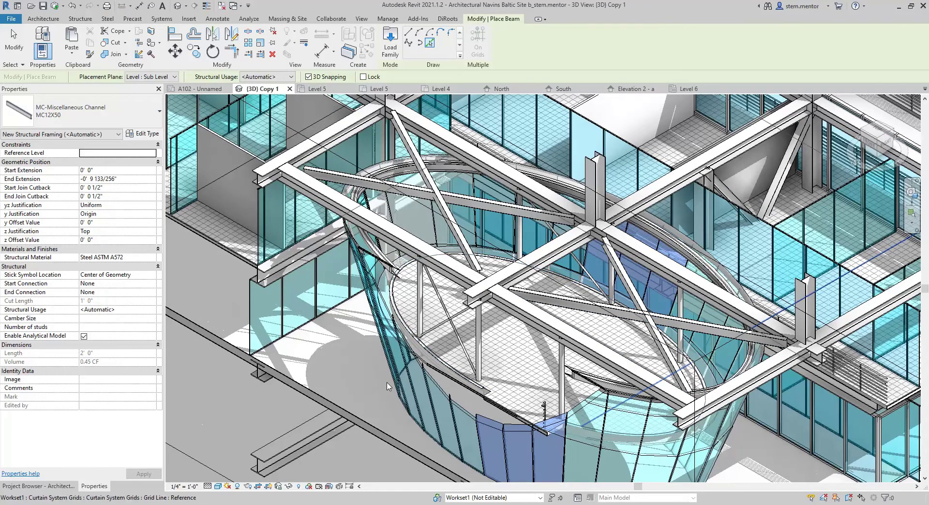
scroll(406, 375, "down", 3)
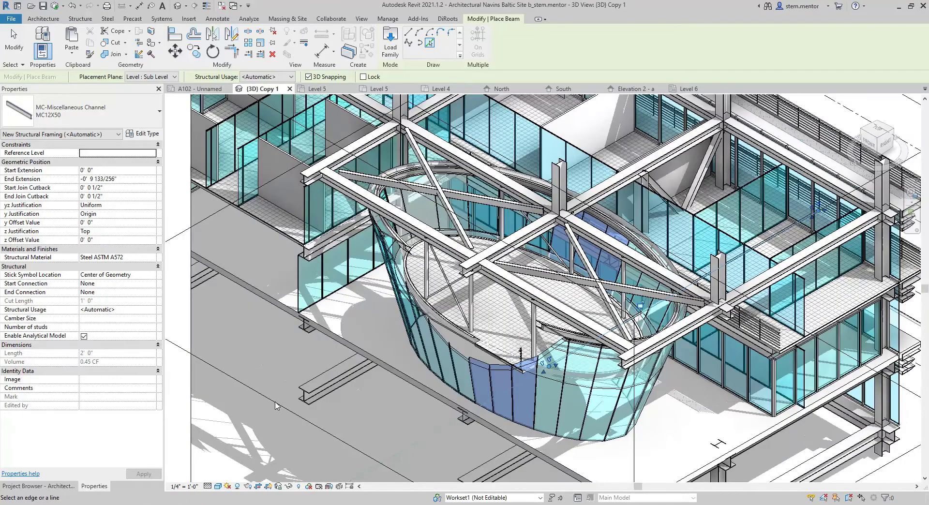
middle_click_drag(277, 406, 410, 391)
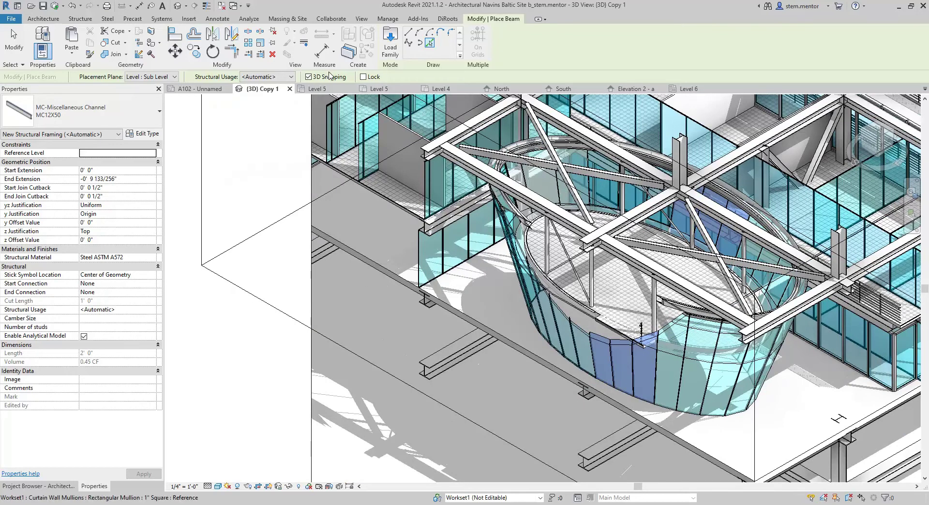
- End beam placement and drag the section box face inward through the elliptical room
left_click(14, 41)
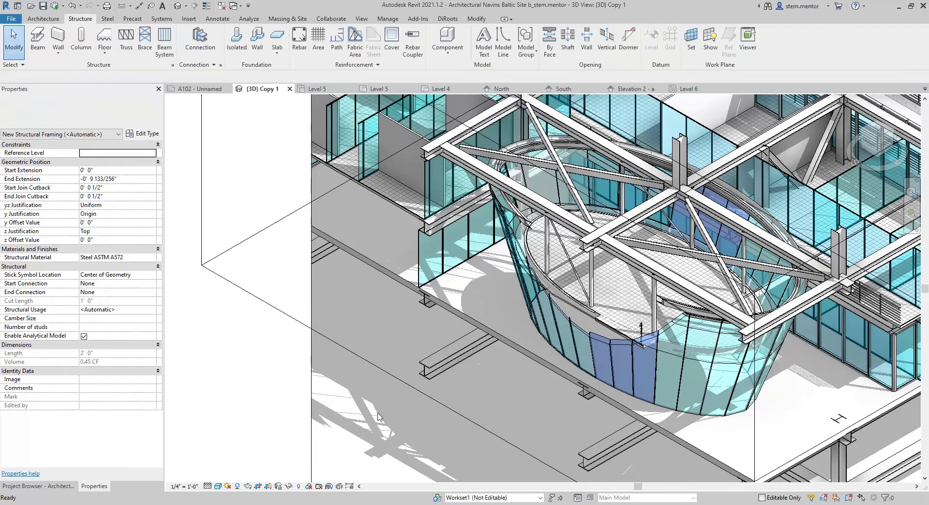
left_click(394, 379)
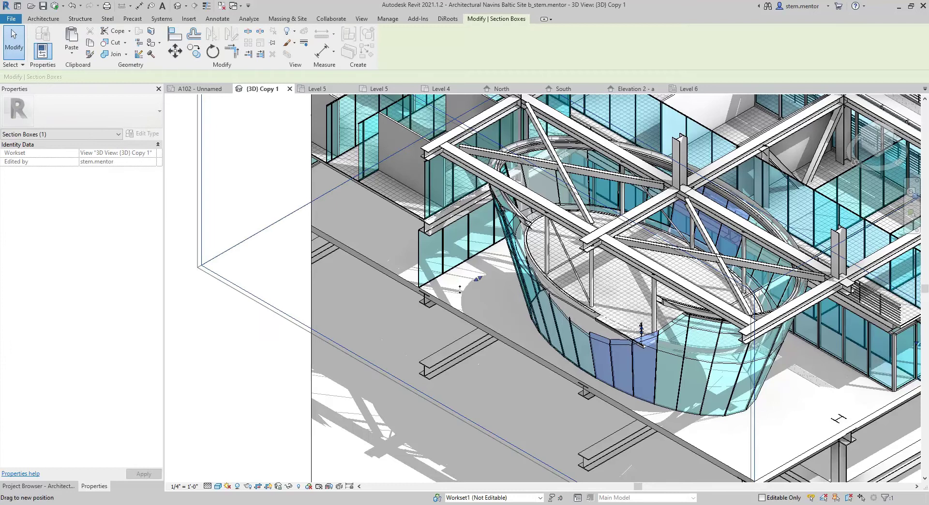
scroll(400, 332, "up", 3)
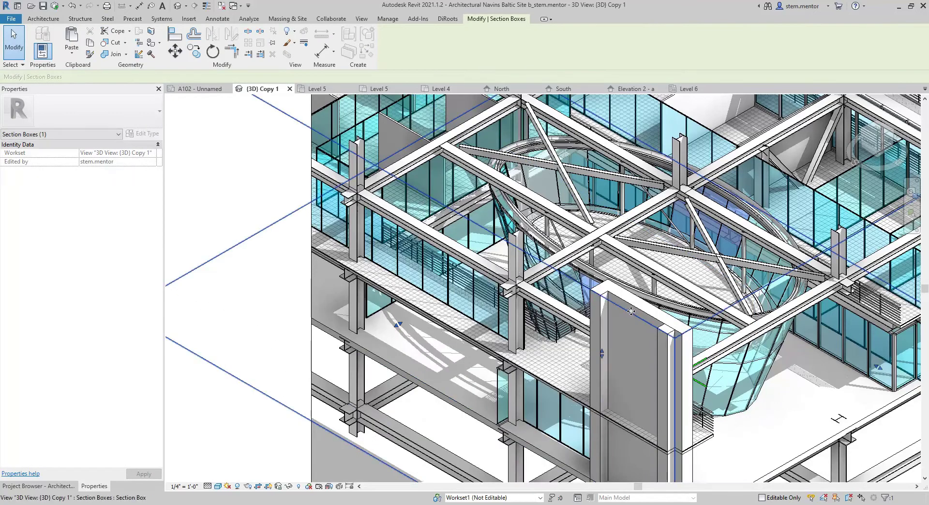
middle_click_drag(788, 329, 611, 315)
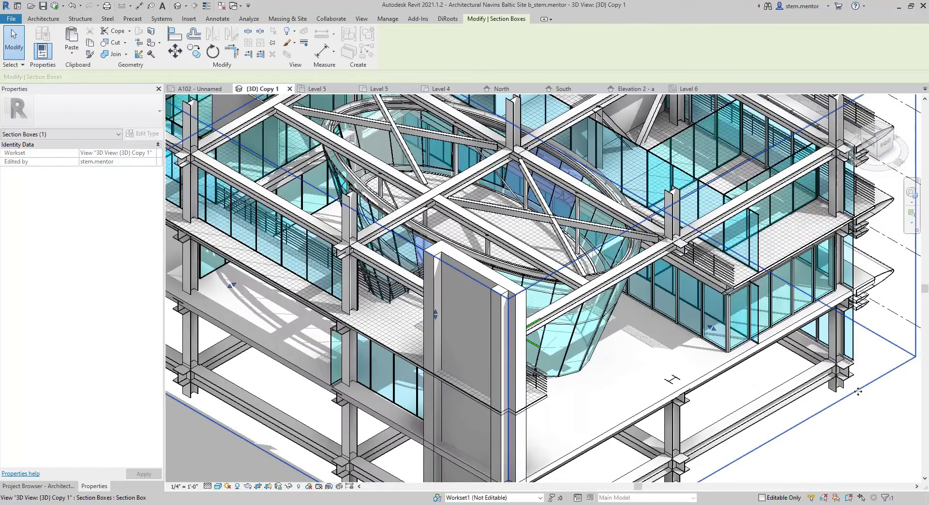
left_click_drag(847, 391, 649, 299)
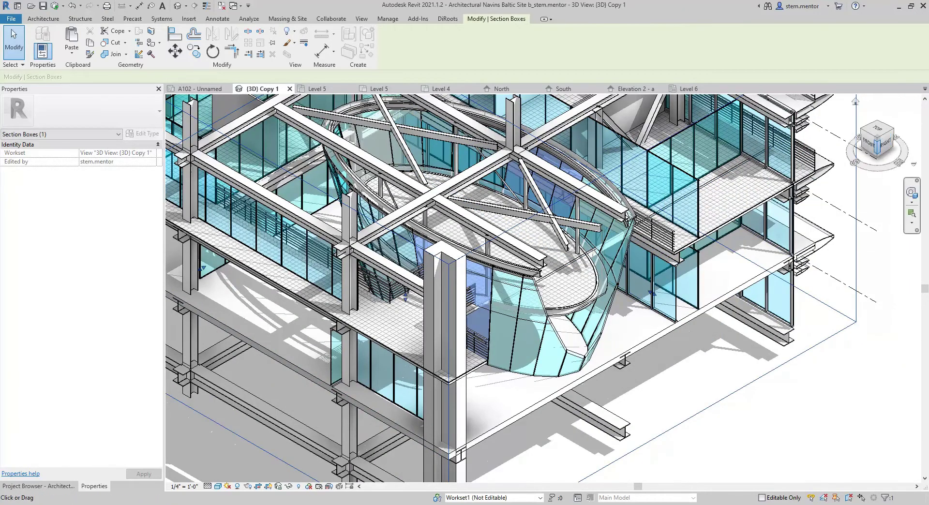
- Orbit and zoom into the room to view the crossing beams and braces
left_click_drag(874, 148, 847, 143)
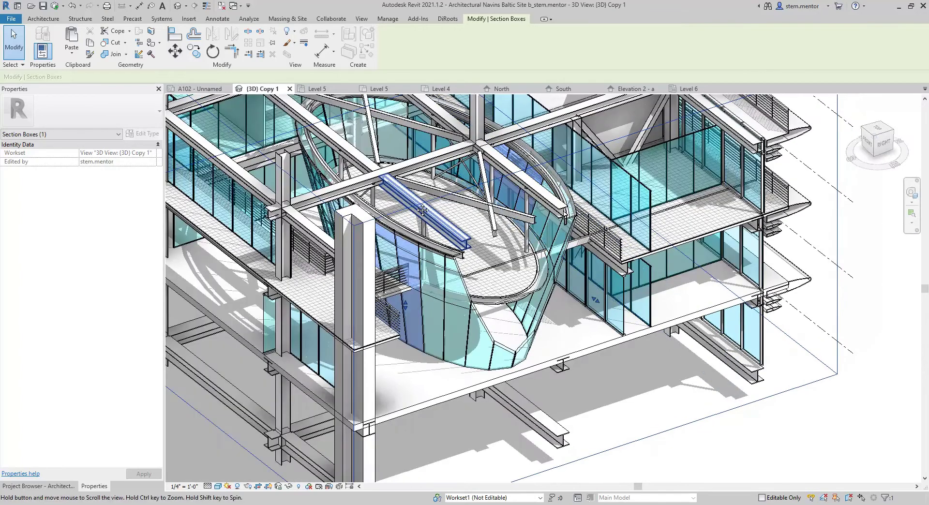
middle_click_drag(477, 216, 485, 241)
scroll(485, 241, "up", 6)
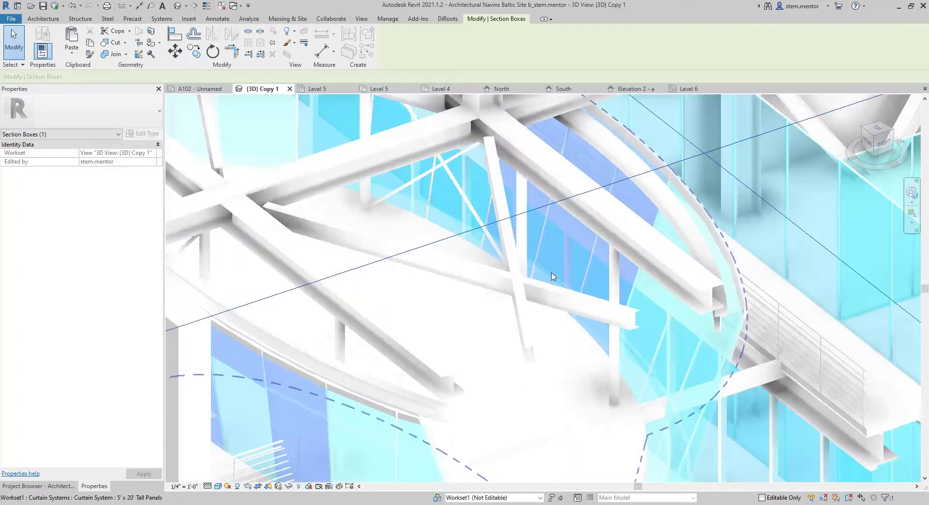
scroll(555, 289, "down", 3)
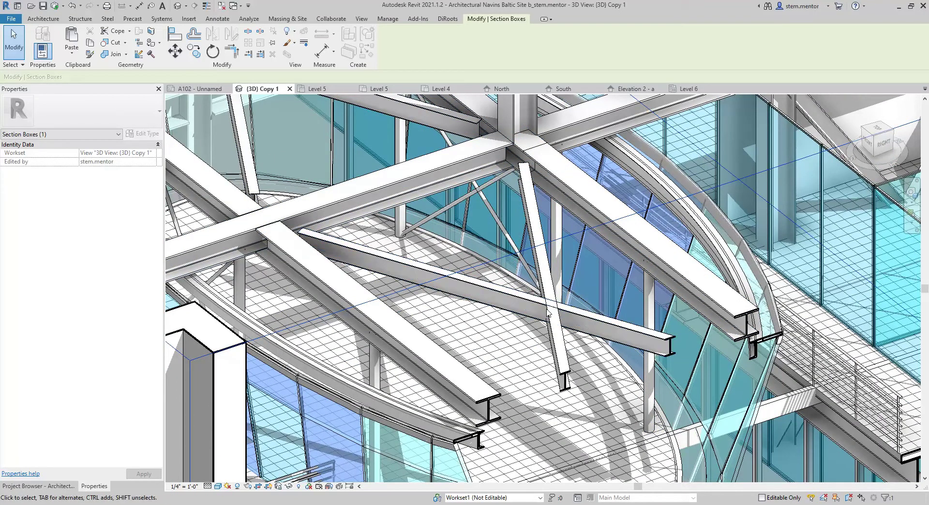
- Temporarily hide the horizontal W12X26 beam and the diagonal brace inside the room
left_click(588, 315)
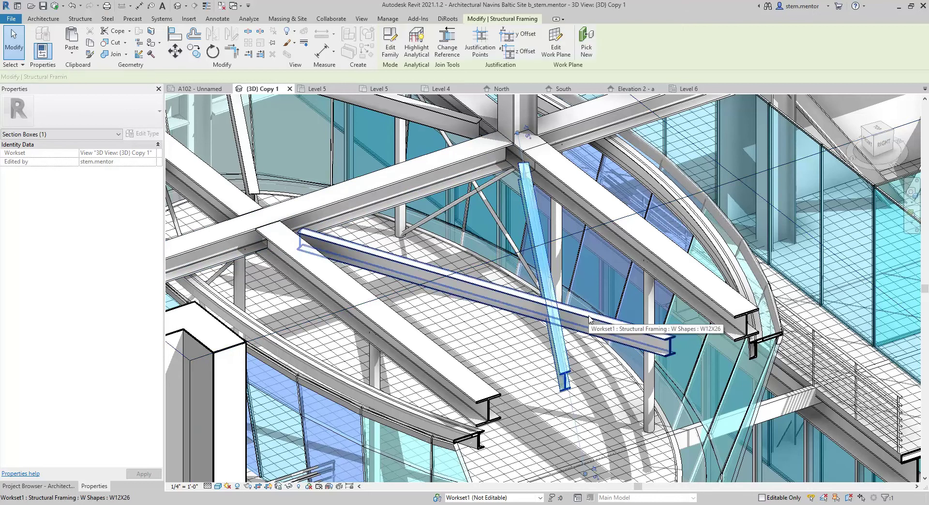
left_click(555, 329, "ctrl")
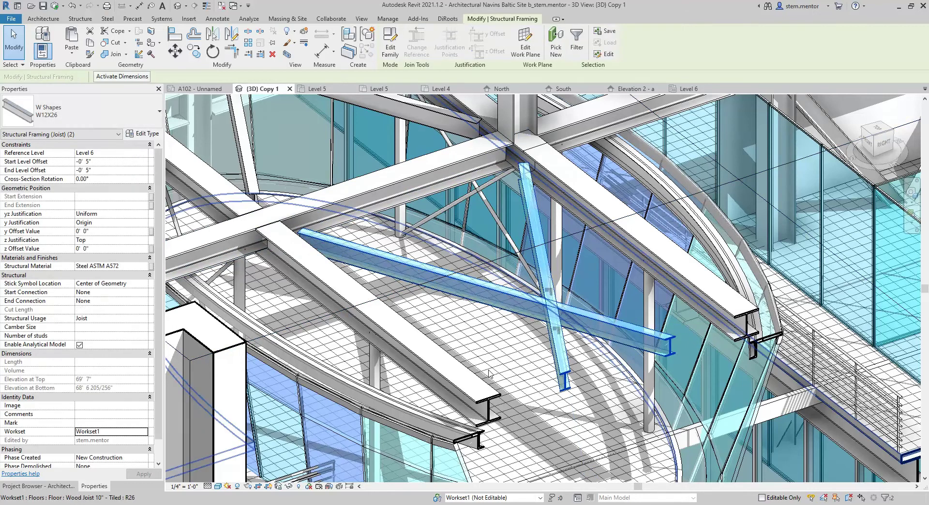
left_click(289, 486)
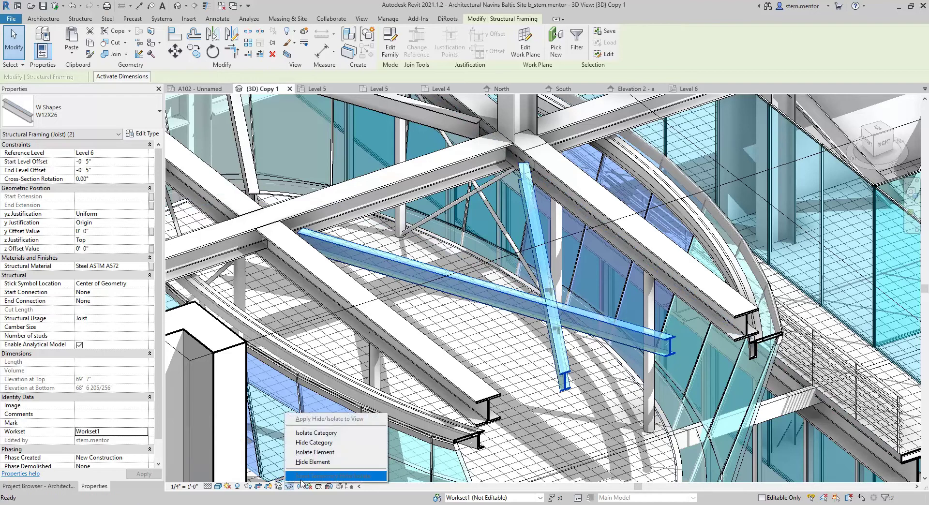
left_click(315, 462)
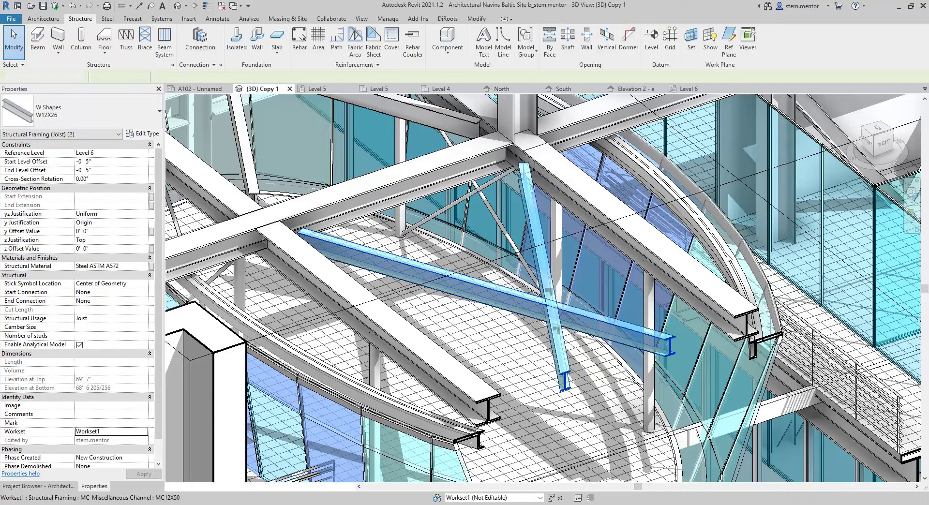
middle_click_drag(657, 315, 657, 320)
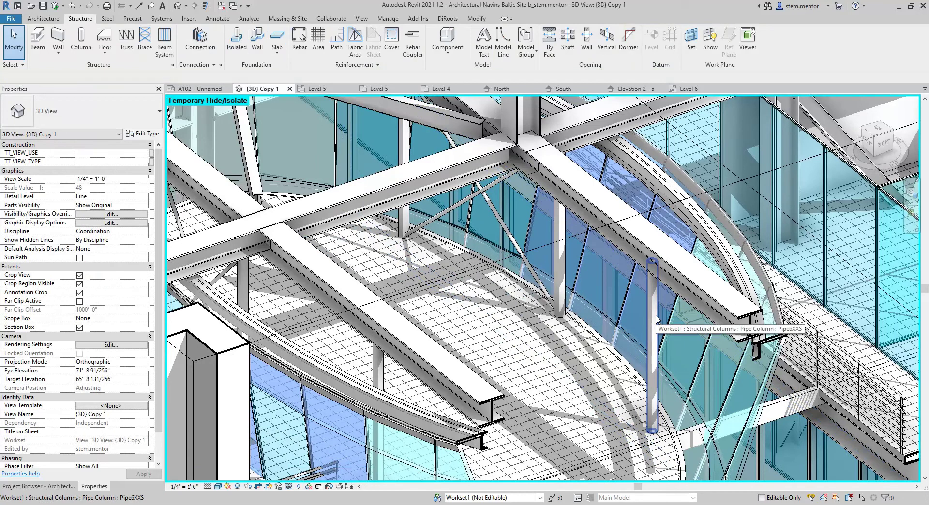
- Isolate the Pipe6XXS hanger columns, orbit them to a front view, and clear the selection
left_click(657, 320)
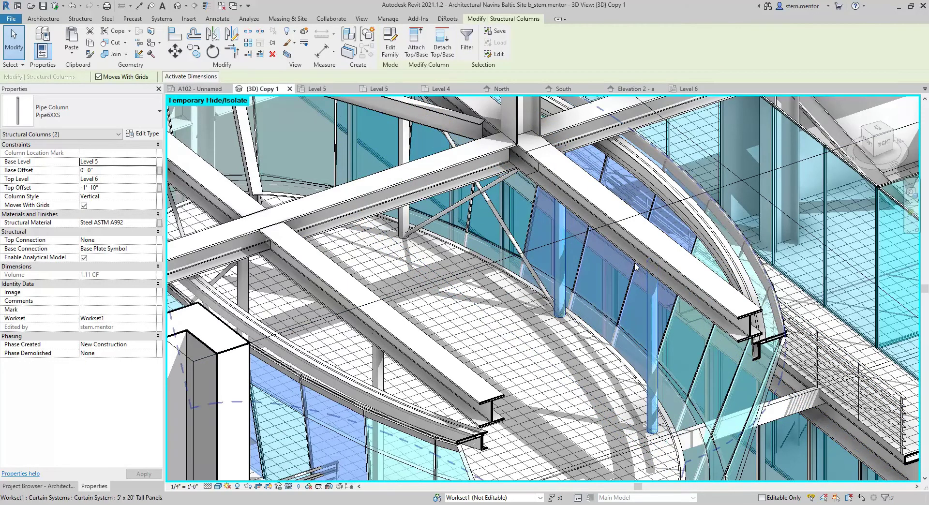
left_click(289, 487)
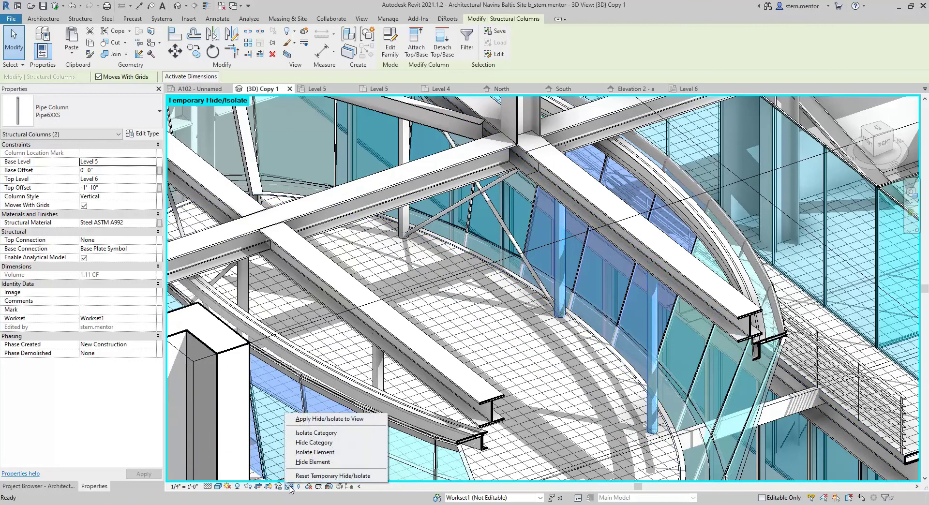
left_click(332, 454)
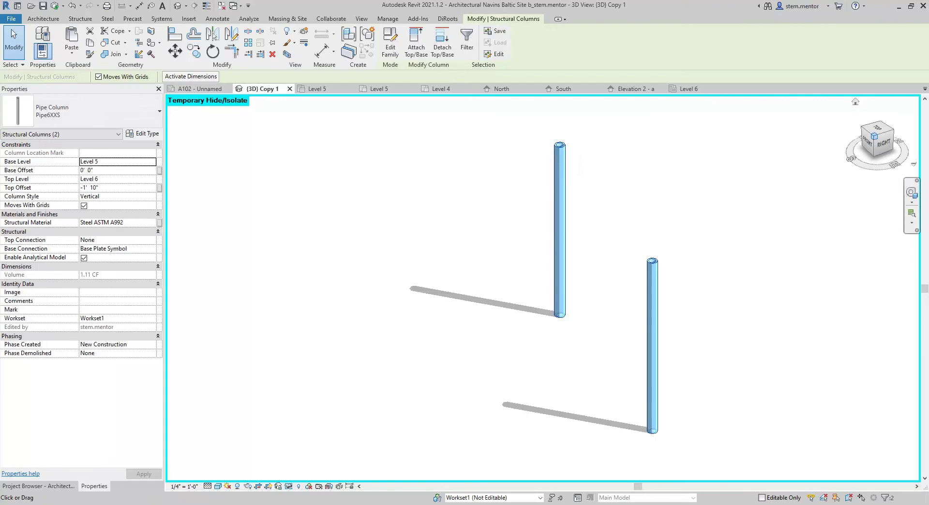
middle_click_drag(580, 145, 175, 136, "shift")
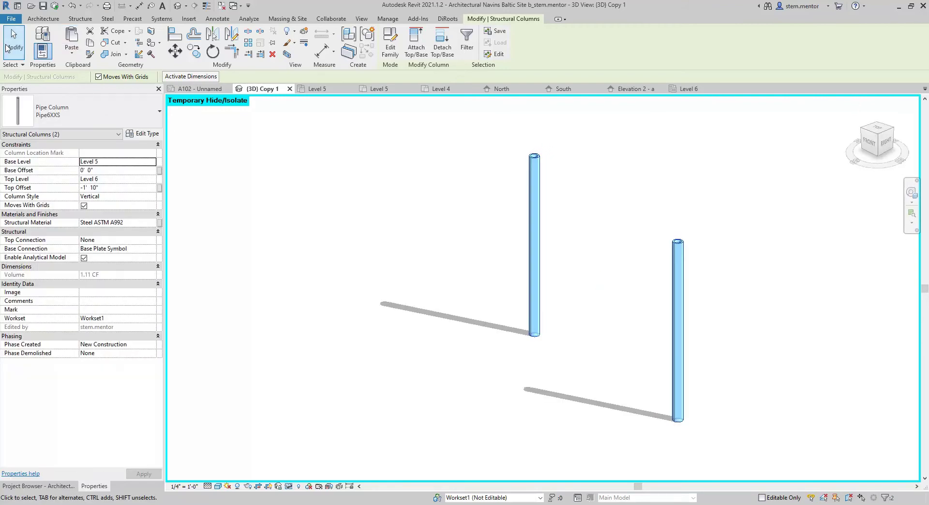
left_click(325, 133)
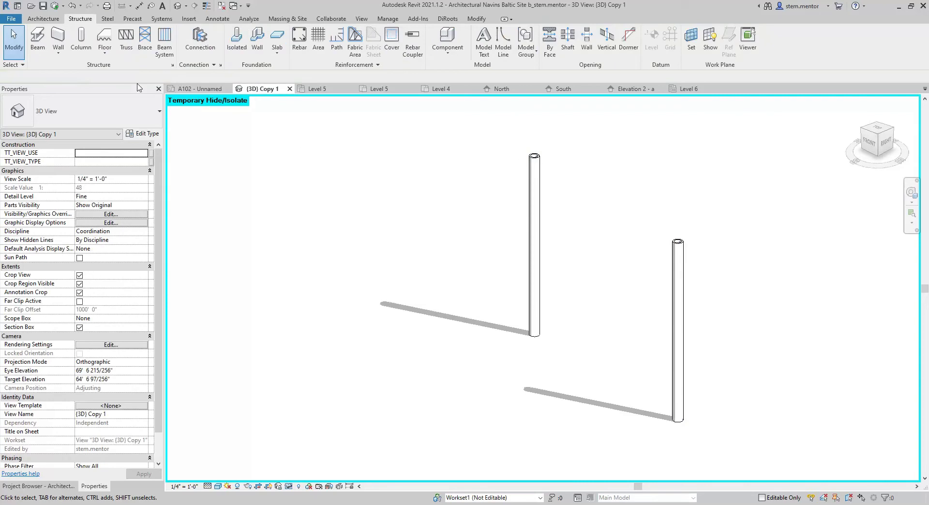
- Place two slanted Pipe2XXS columns, each from one hanger column's base to the other's top
left_click(81, 38)
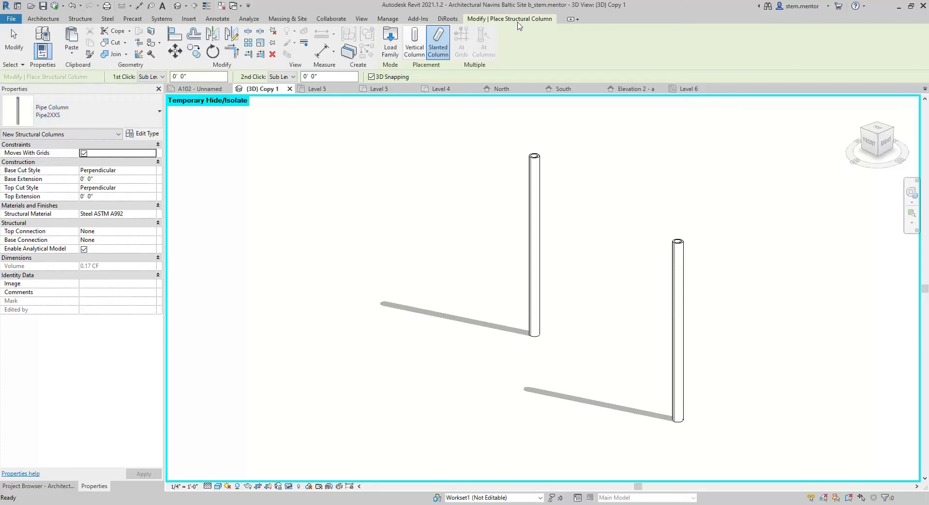
left_click(441, 52)
left_click(535, 334)
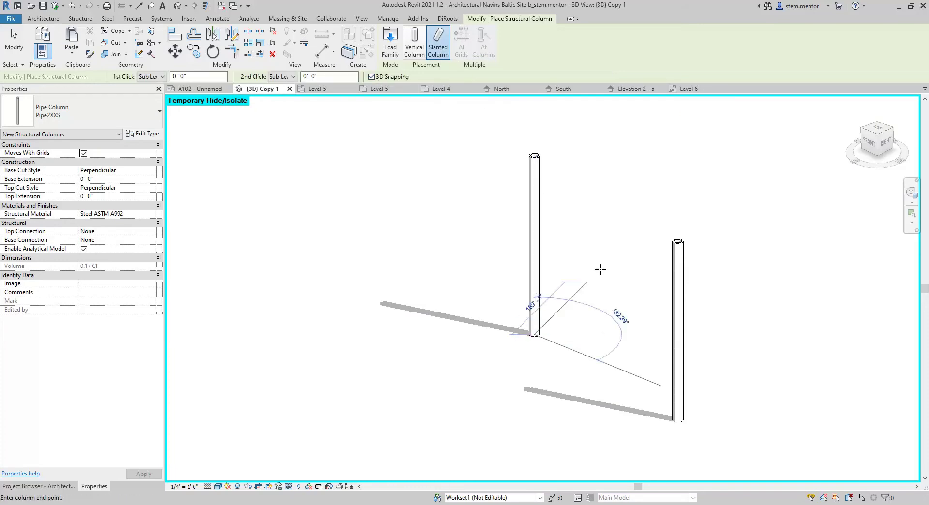
left_click(677, 241)
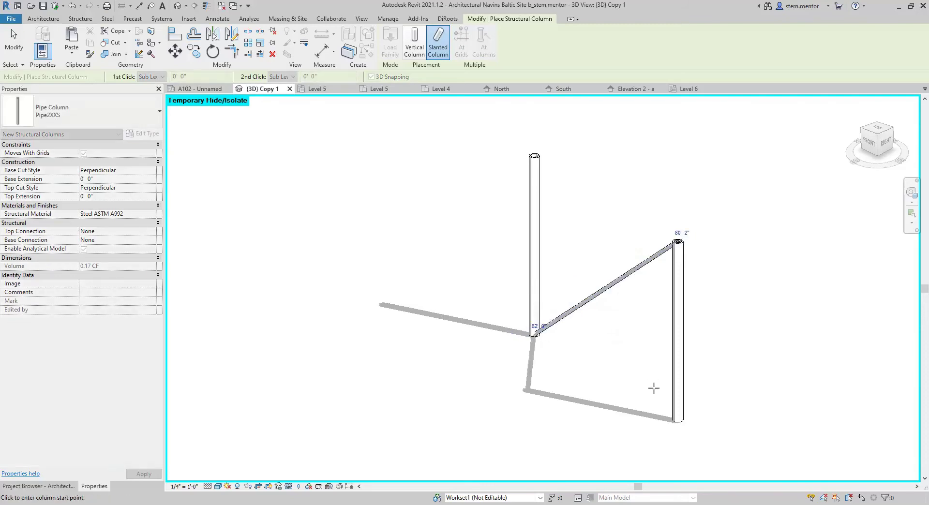
left_click(678, 419)
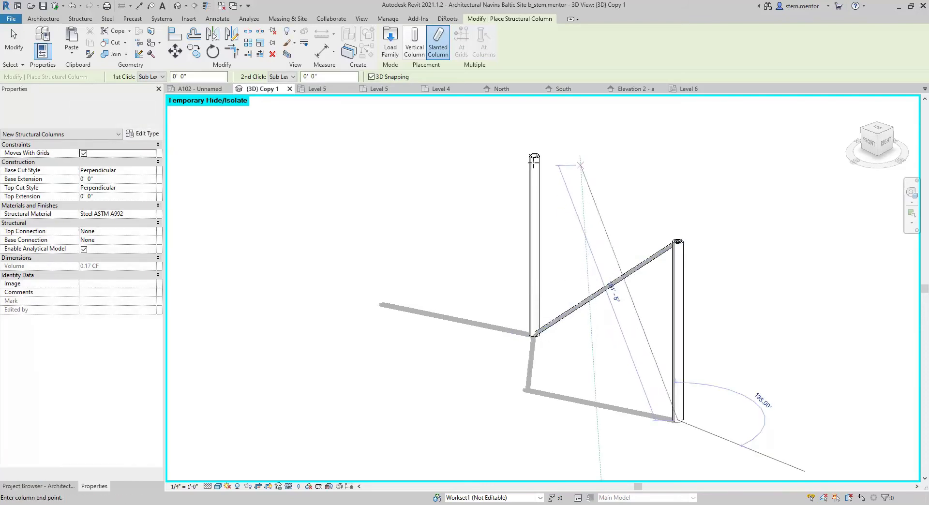
left_click(535, 156)
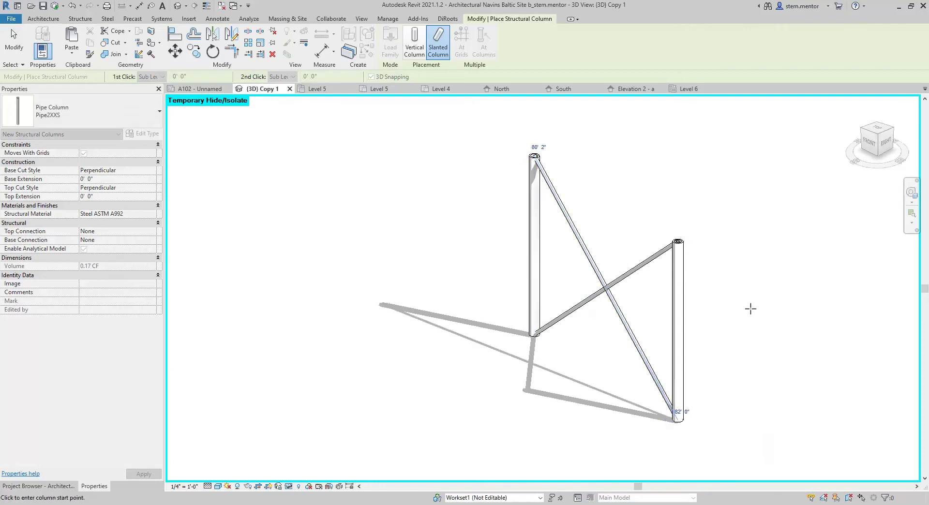
key("Escape")
key("Escape")
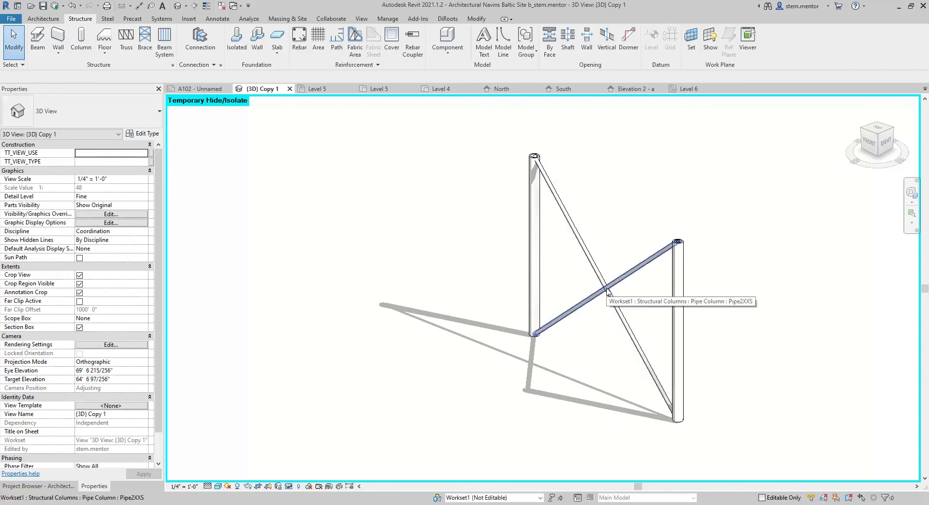
scroll(616, 290, "up", 3)
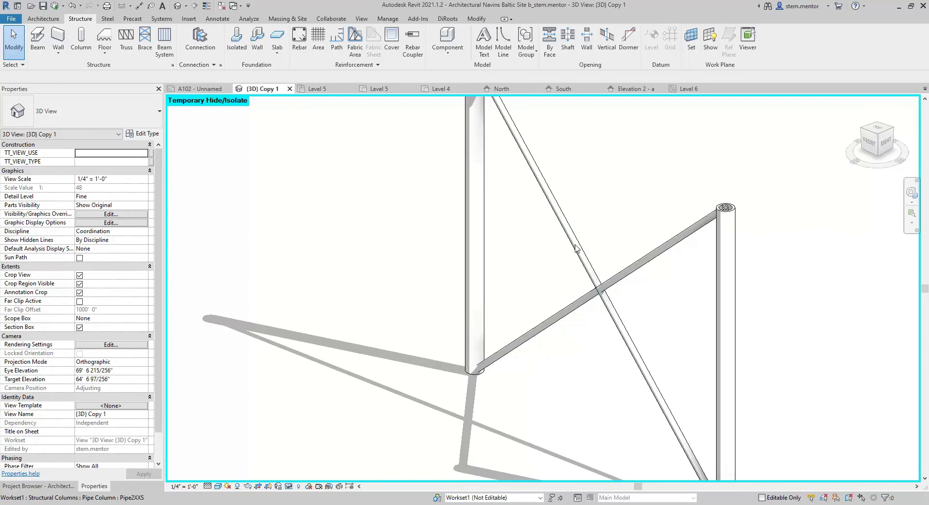
left_click(617, 296)
left_click(627, 293)
left_click_drag(638, 304, 580, 276)
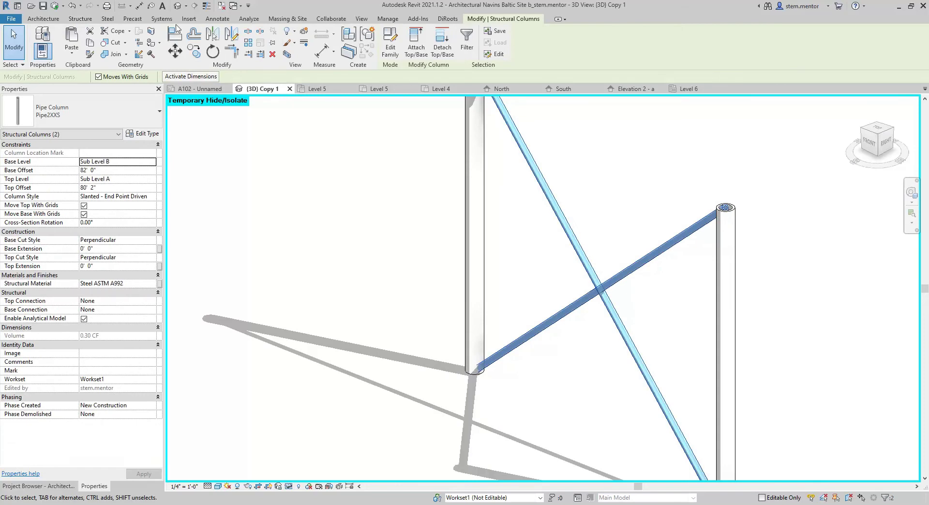
left_click(80, 19)
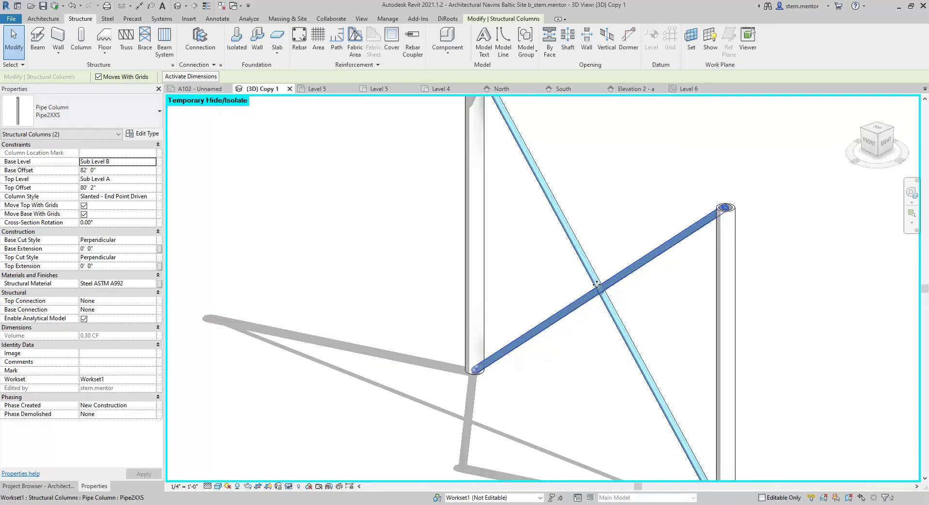
scroll(589, 288, "down", 3)
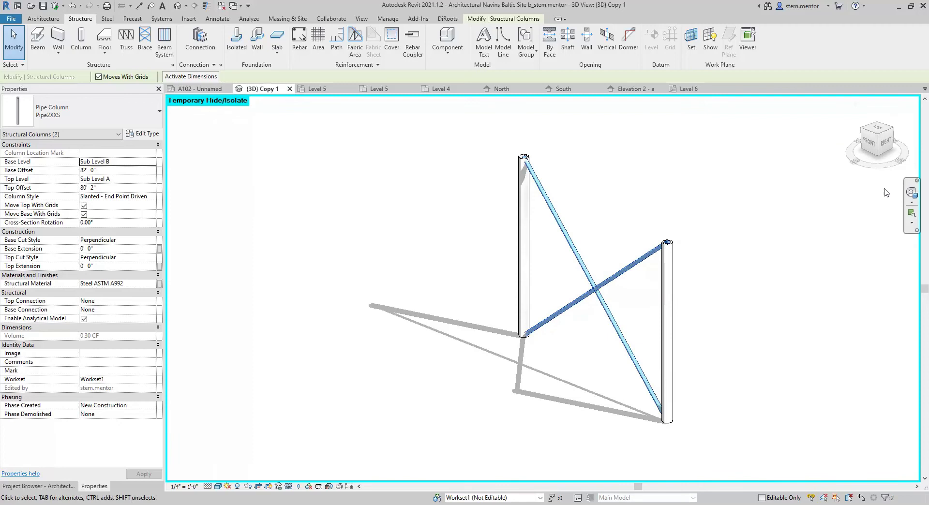
left_click(485, 100)
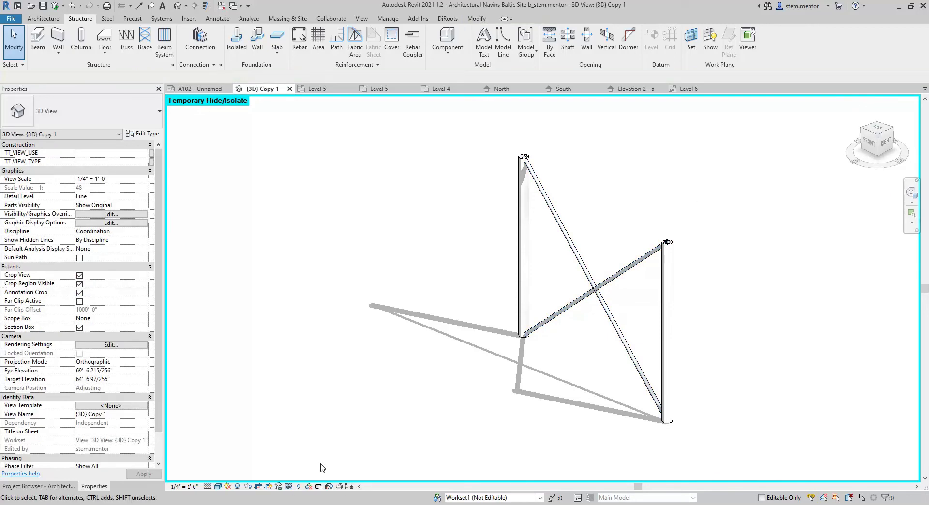
- Reset Temporary Hide/Isolate, then zoom to the conference room and select the curved MC12X50 channel
left_click(288, 487)
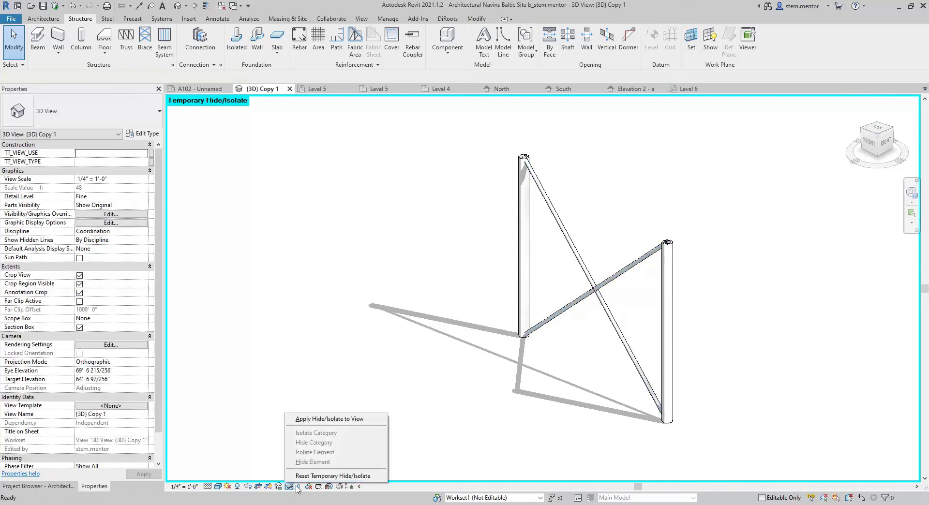
left_click(310, 478)
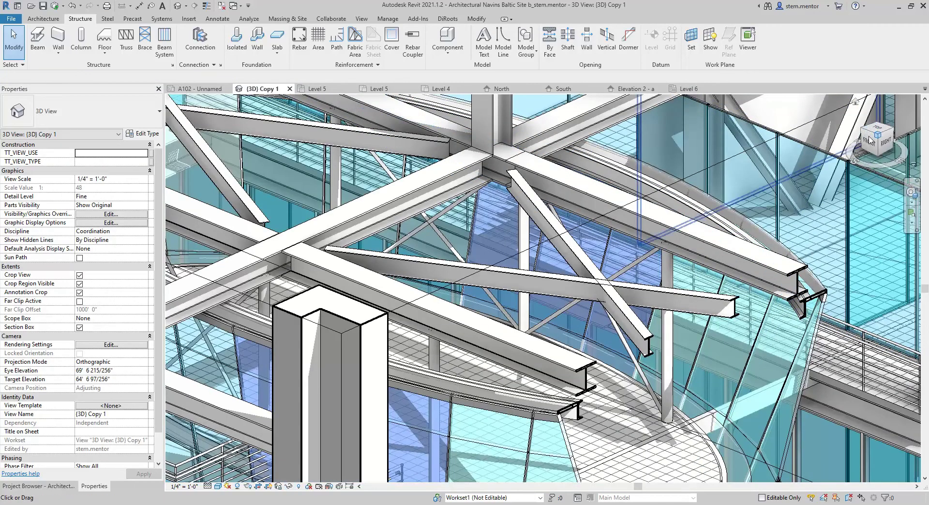
middle_click_drag(707, 213, 776, 141, "shift")
scroll(776, 141, "down", 3)
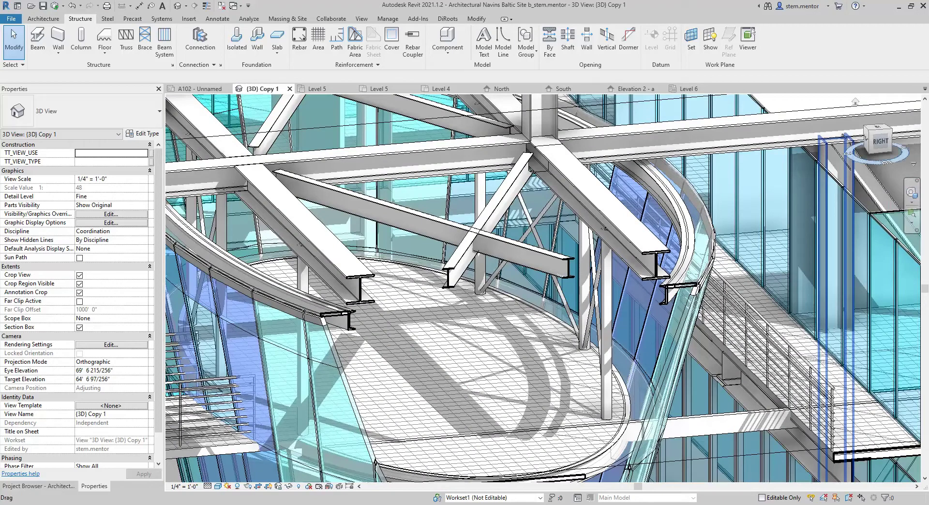
scroll(759, 150, "up", 5)
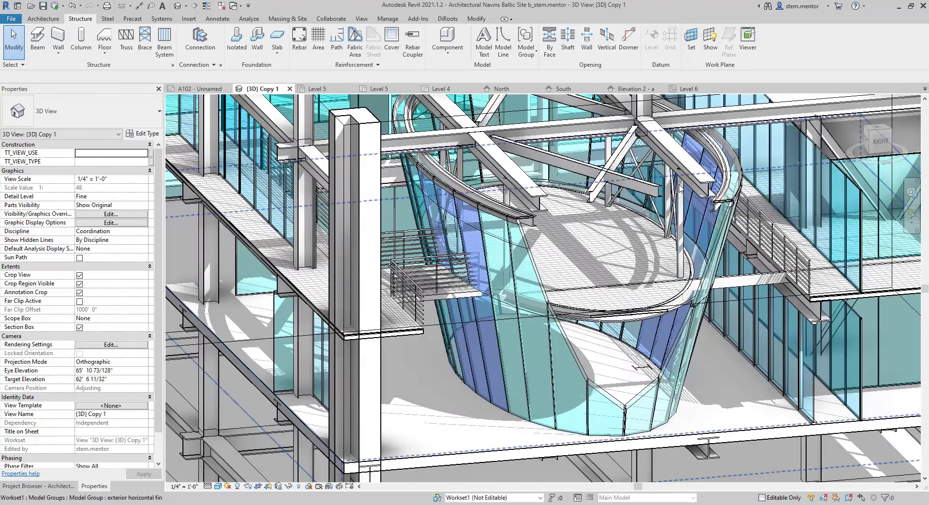
scroll(438, 144, "up", 1)
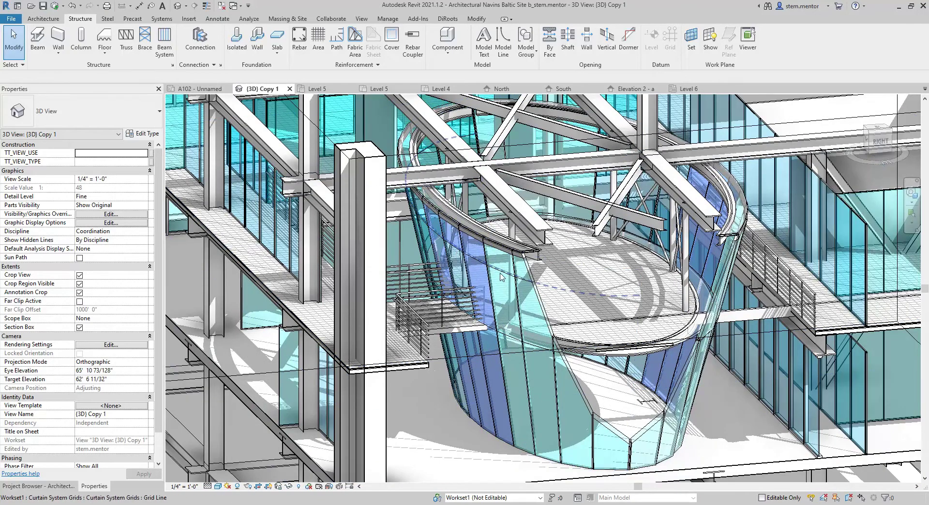
scroll(705, 255, "up", 5)
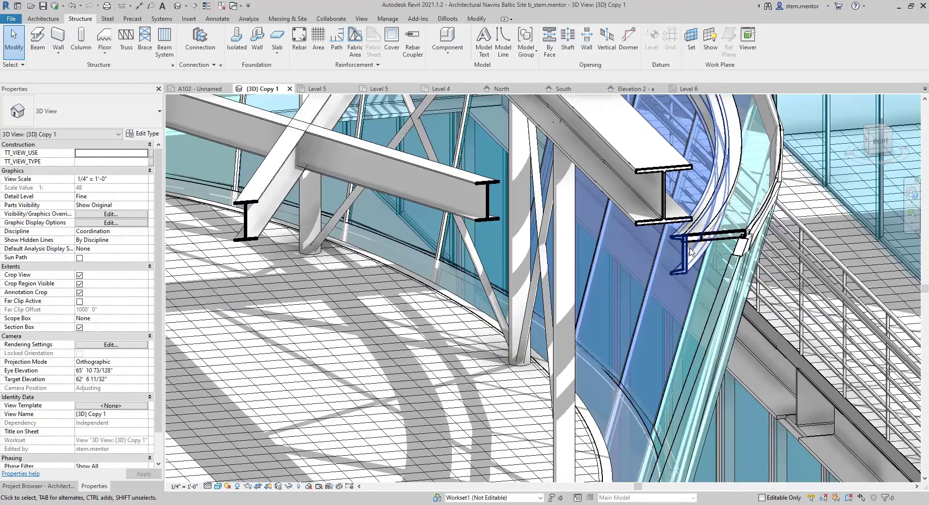
left_click(741, 235)
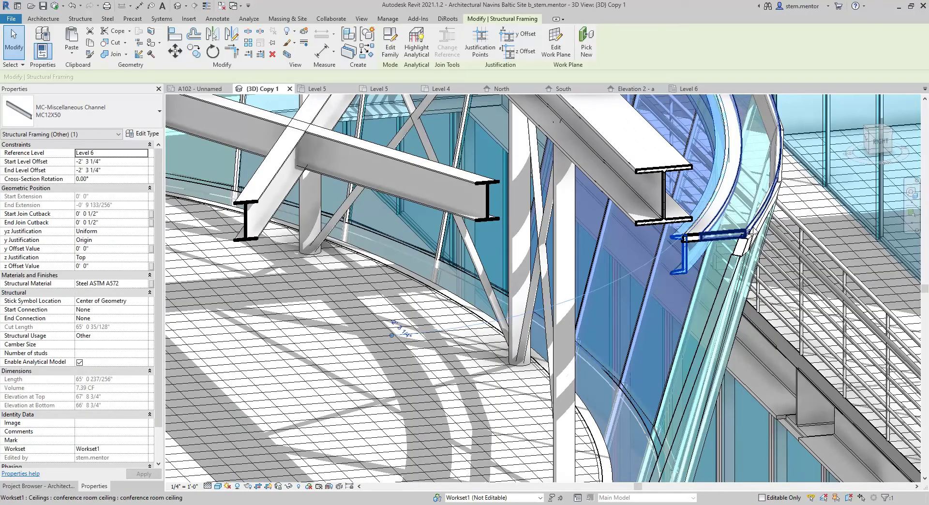
scroll(740, 235, "down", 5)
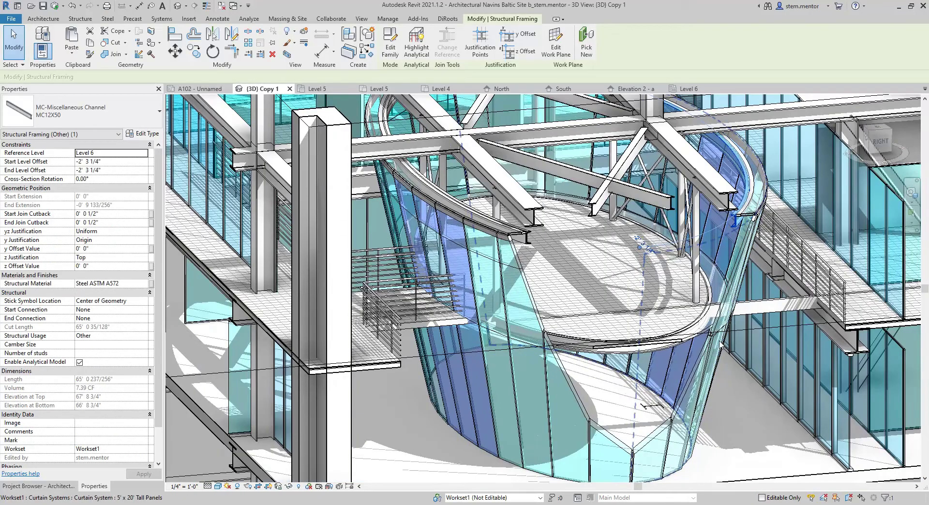
scroll(673, 218, "up", 3)
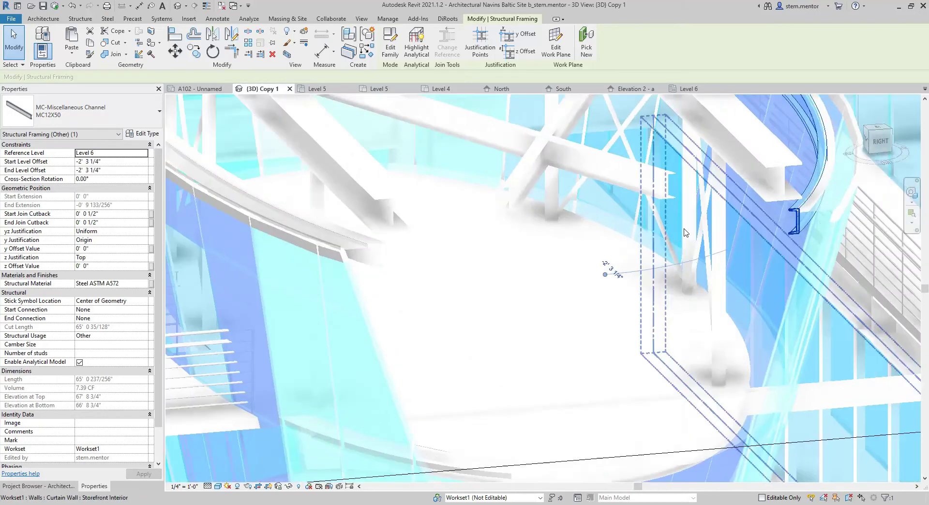
- Select a slanted Pipe2XXS brace and reorient the view onto the elliptical conference room
left_click(838, 172)
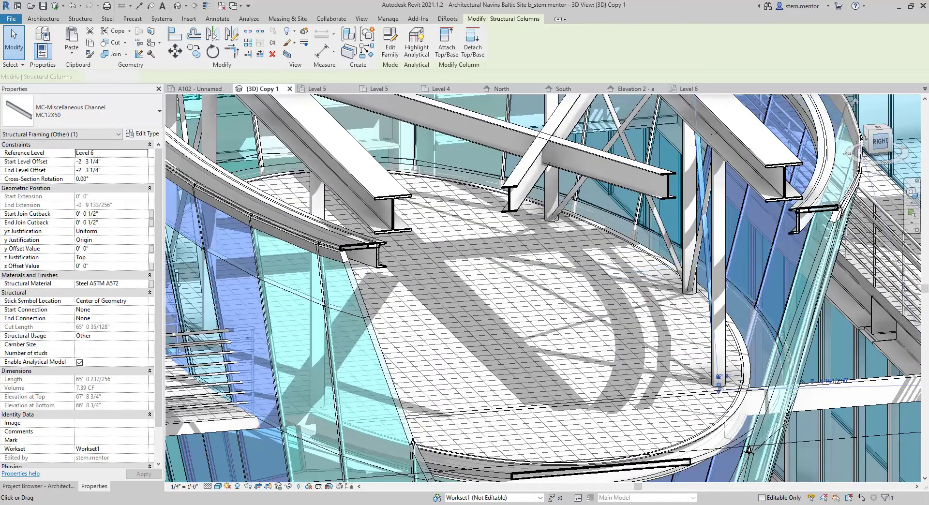
left_click(875, 154)
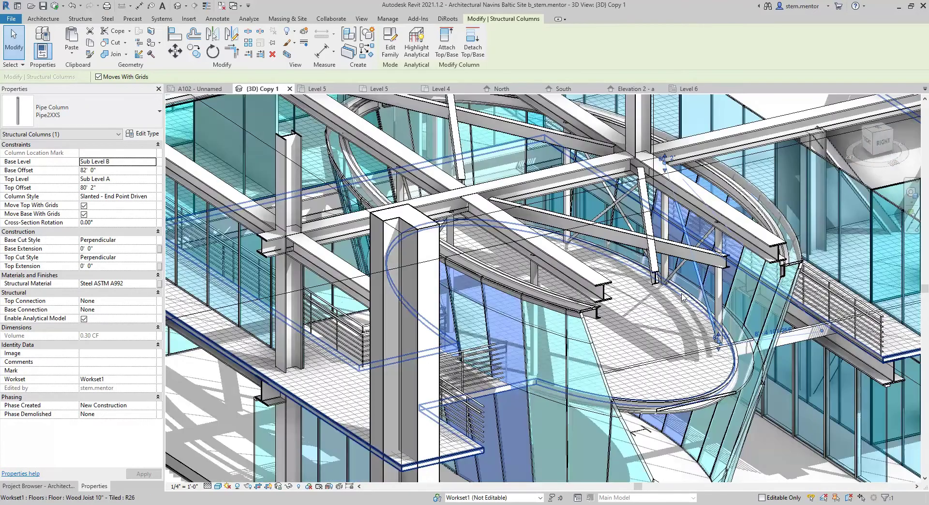
middle_click_drag(643, 238, 629, 186)
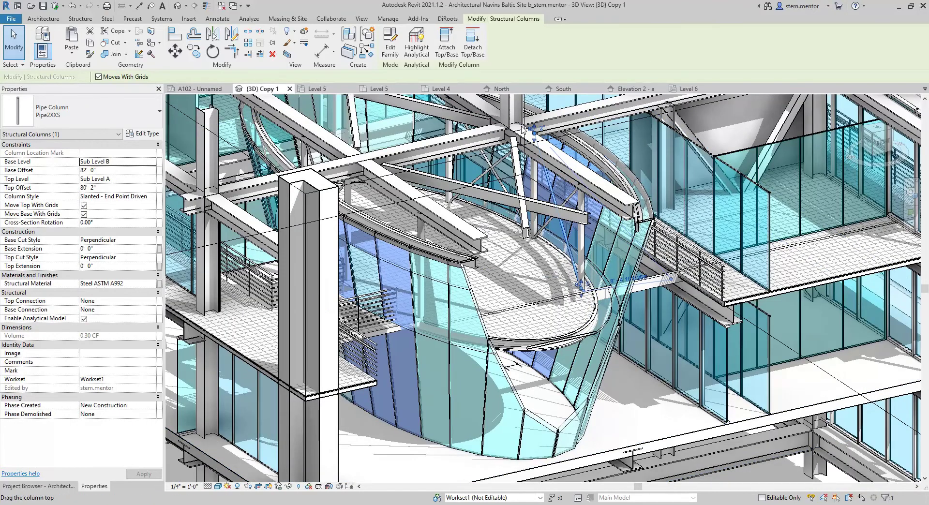
middle_click_drag(636, 266, 646, 280)
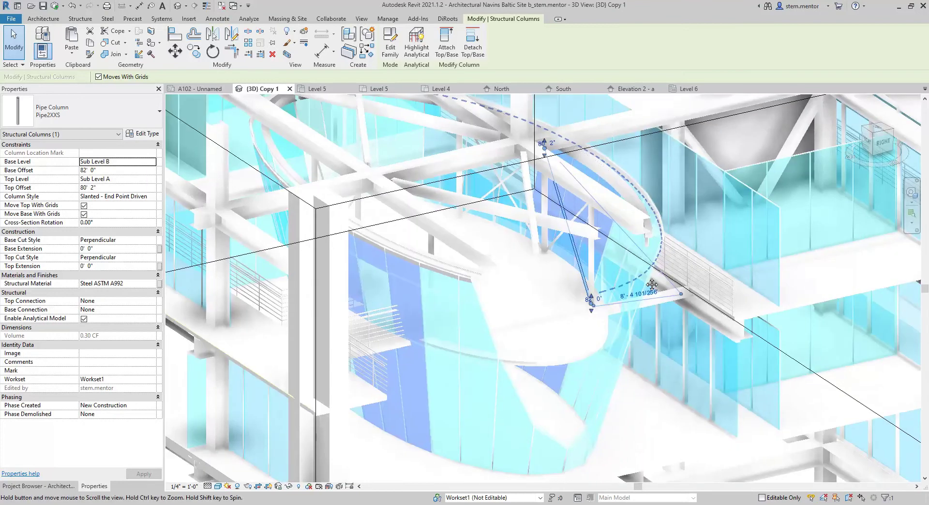